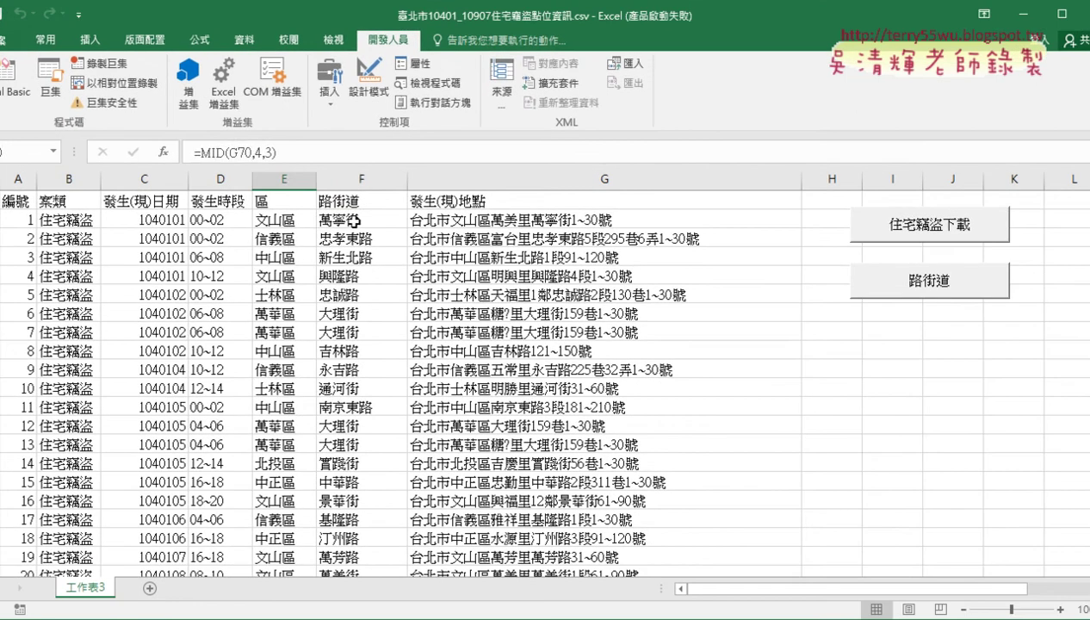
Find the first gap in column F, the blank F1907, and inspect its address G1907 and district E1907.
left_click(354, 220)
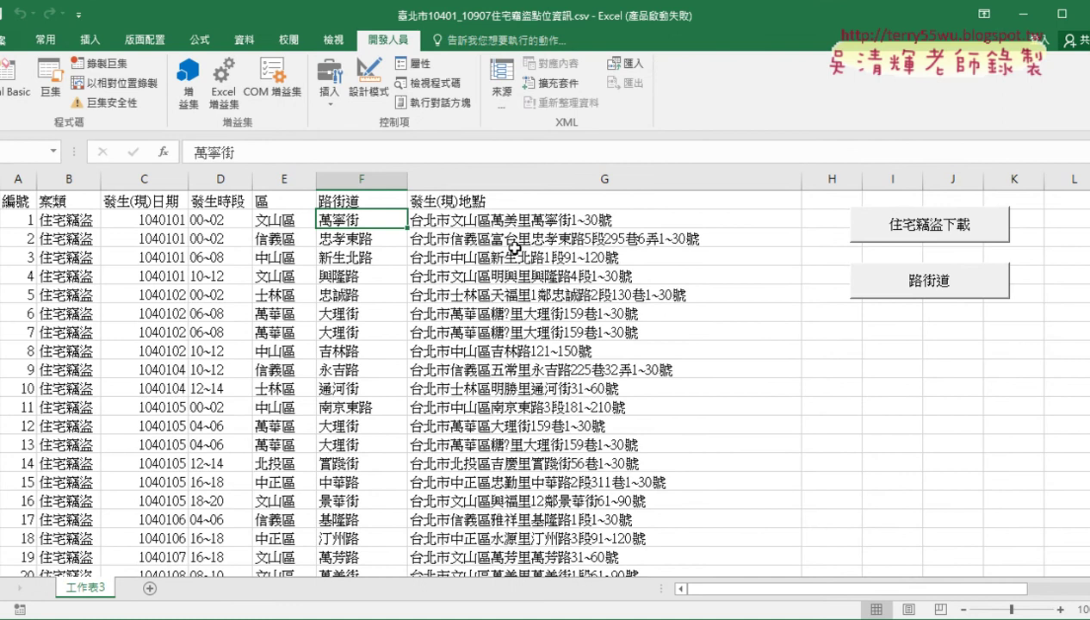
key("ctrl+Down")
key("ctrl+Down")
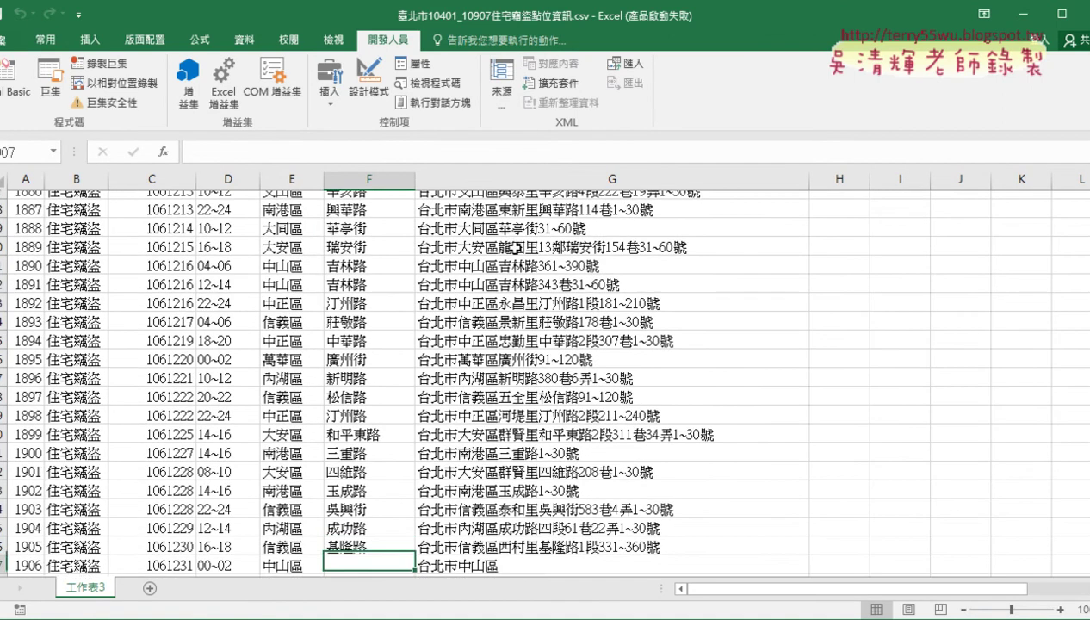
key("Up")
key("Right")
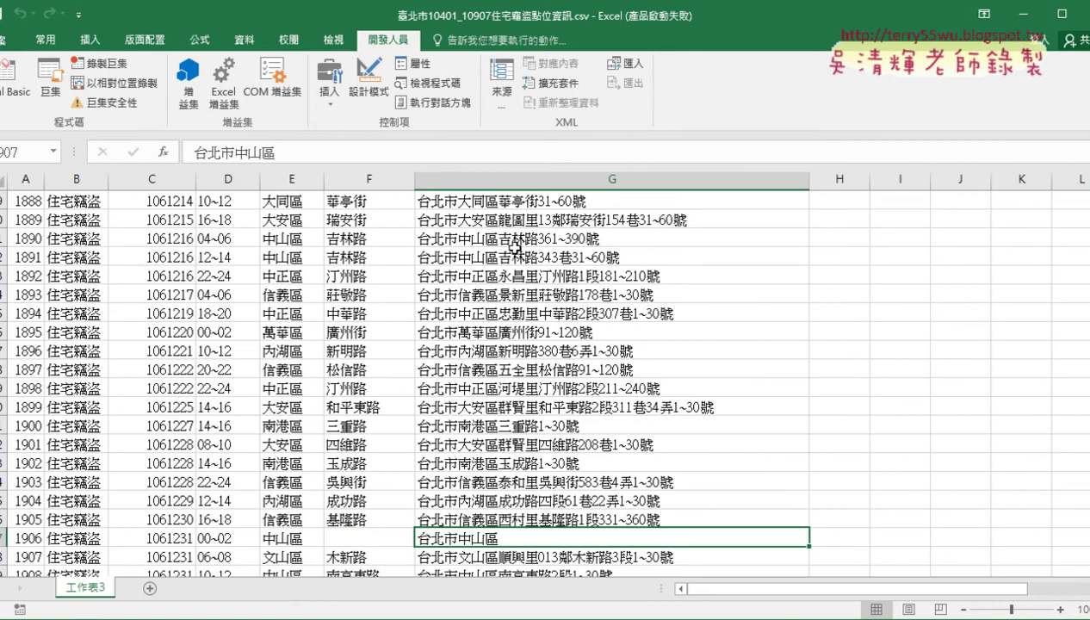
key("Left")
key("Left")
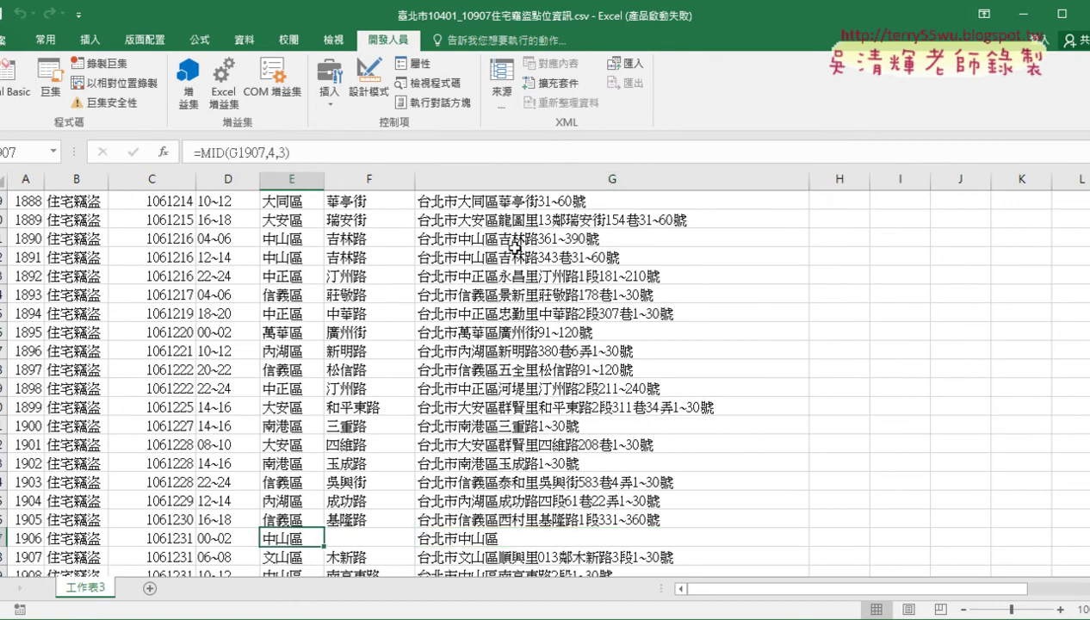
key("Right")
key("Down")
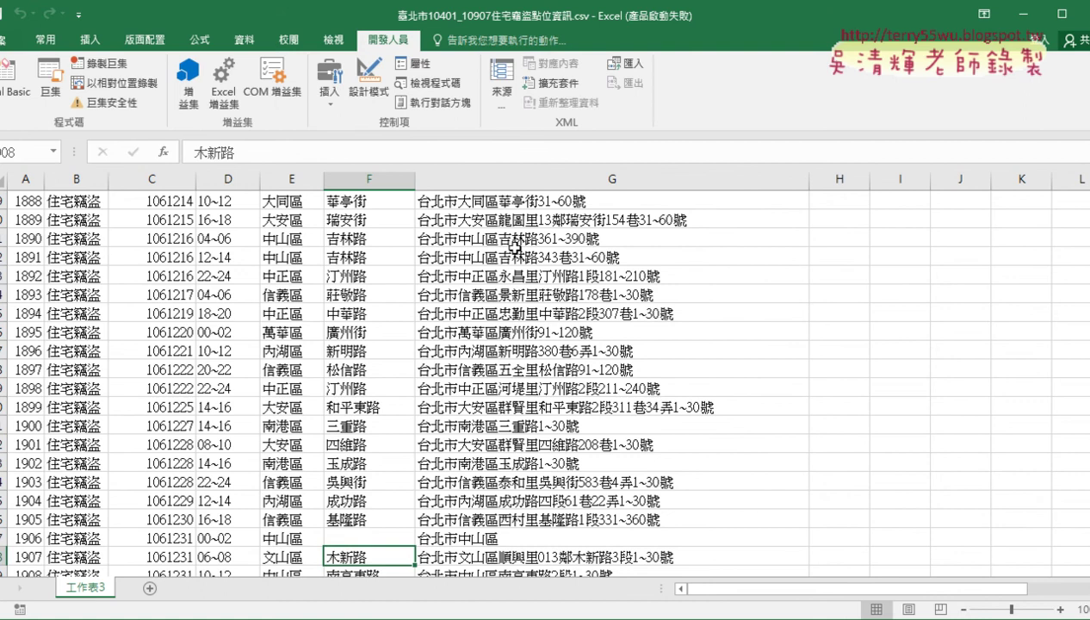
Jump to the end of column F and inspect the garbled street in F3003 against its address G3003.
key("ctrl+Down")
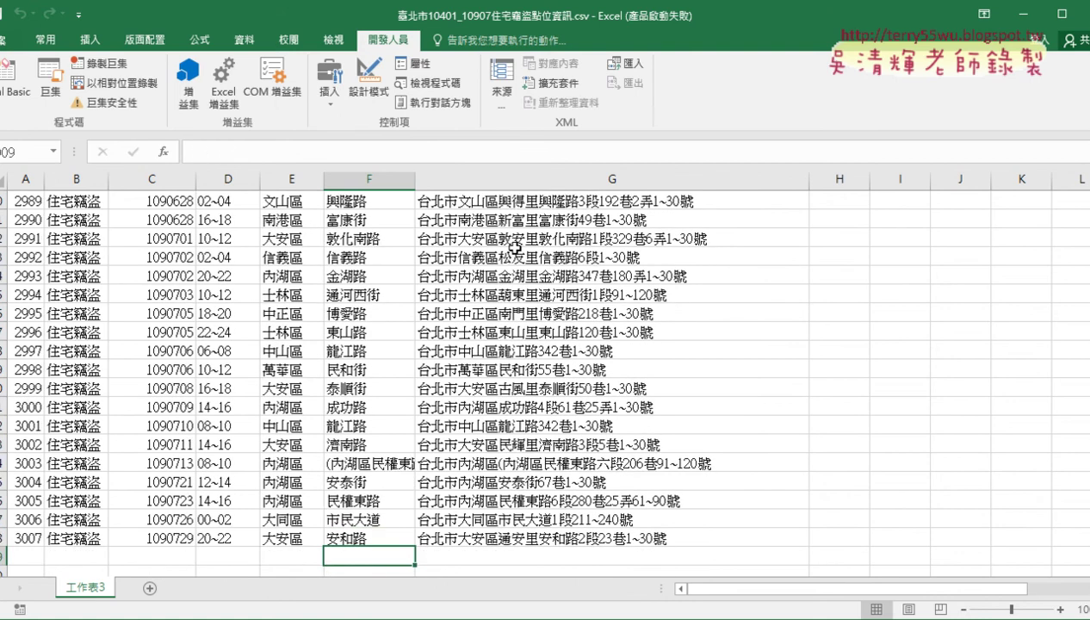
scroll(514, 246, "down", 1)
key("Up")
key("Up")
key("Up")
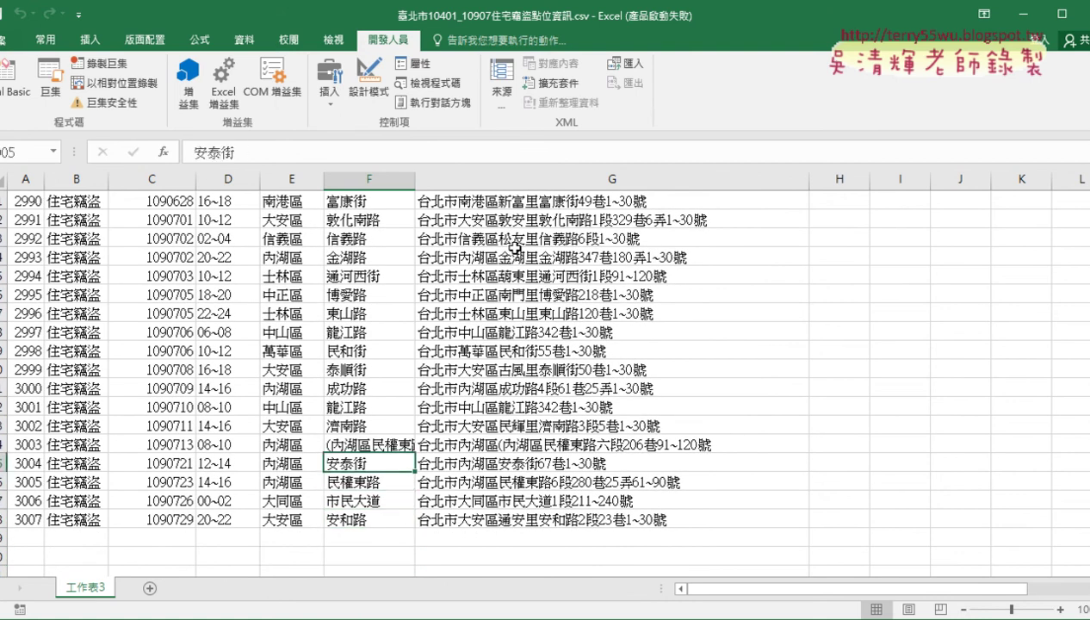
key("Up")
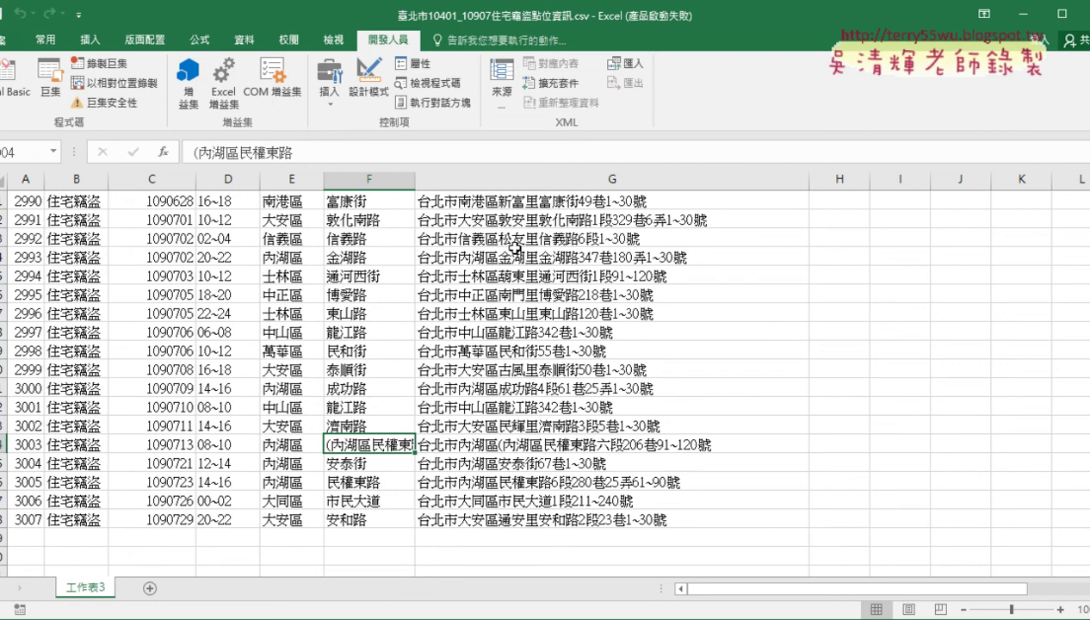
left_click(497, 440)
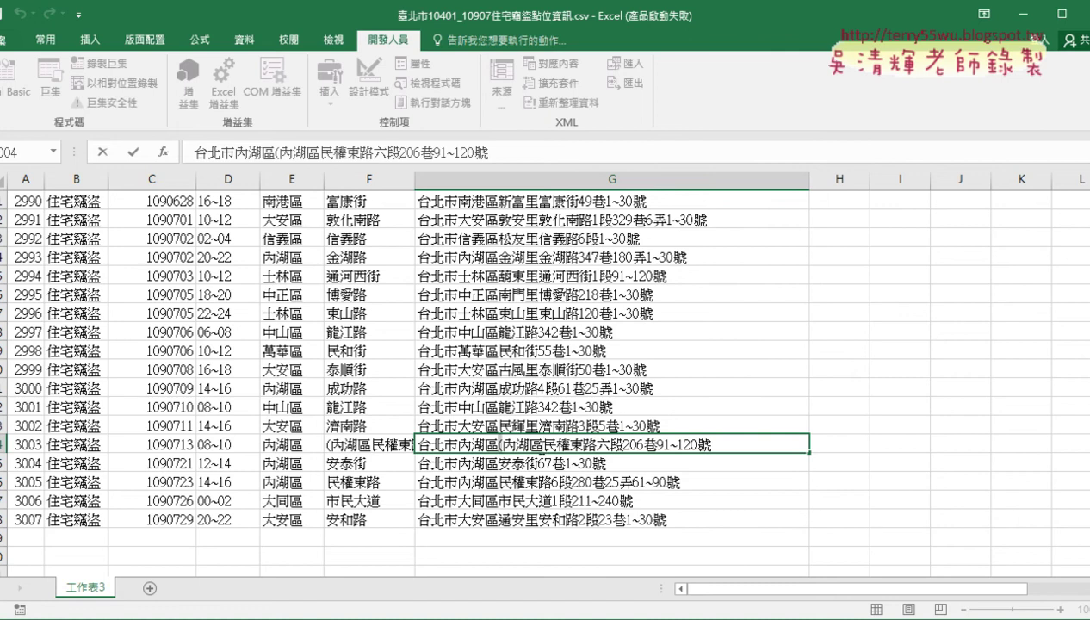
Delete the stray "(內湖區" from the G3003 address and clear the faulty street in F3003.
left_click_drag(541, 443, 484, 443)
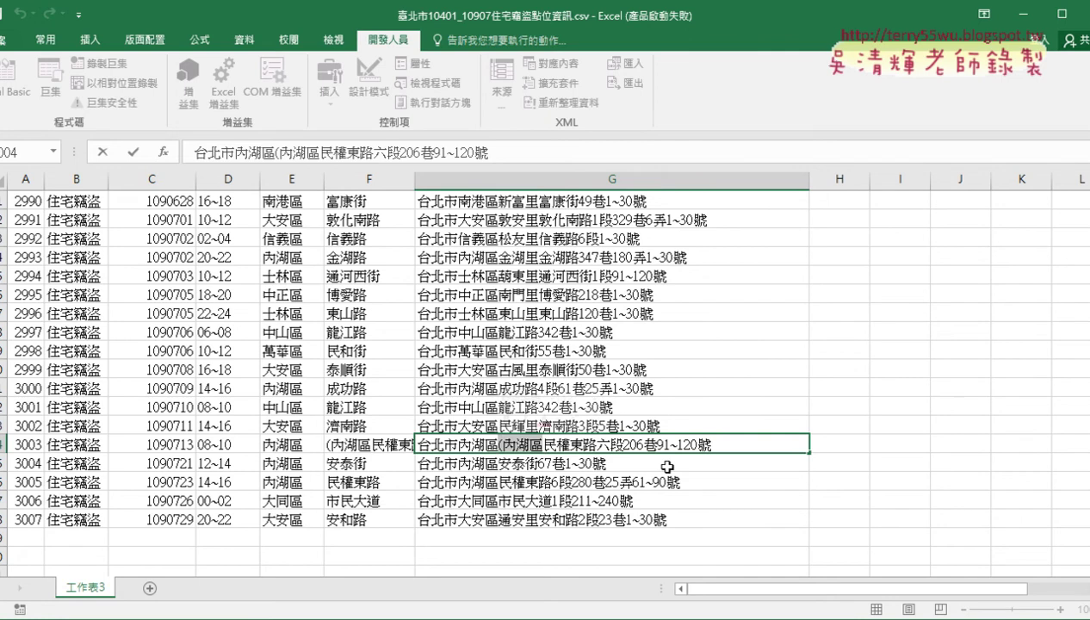
key("Delete")
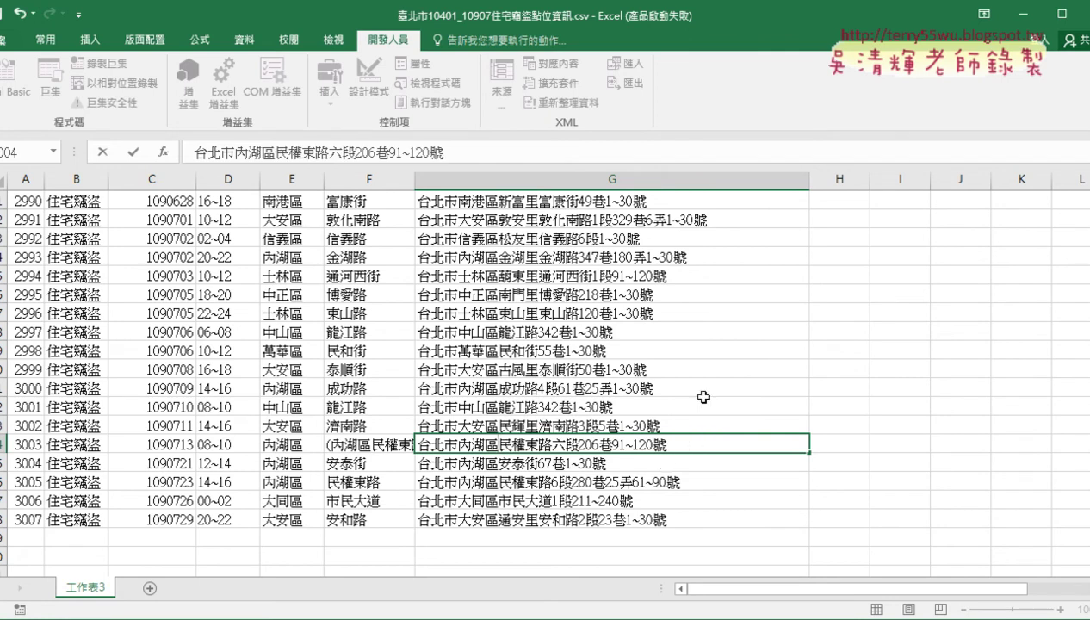
left_click(704, 393)
left_click(528, 446)
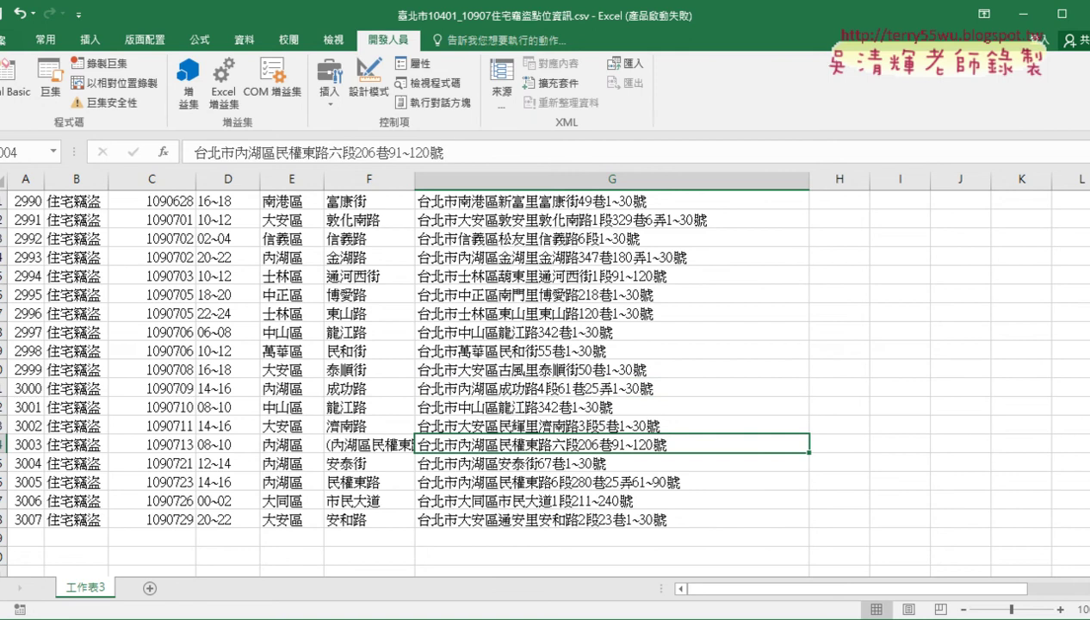
left_click(362, 445)
key("Delete")
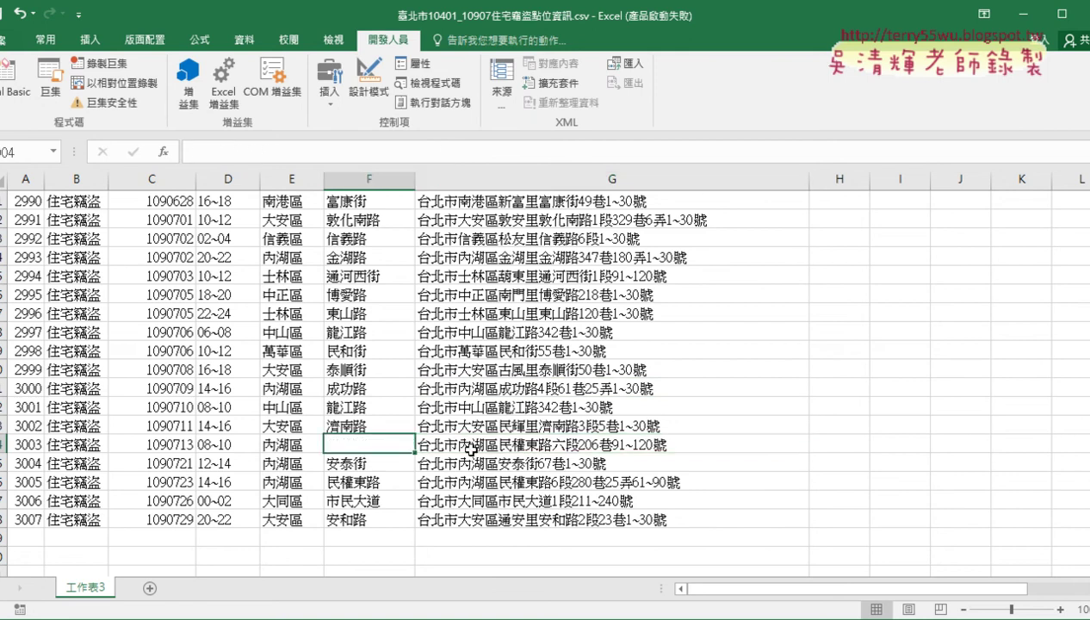
Rerun the 路街道 macro from the top of the sheet and check the regenerated streets from F2.
left_click_drag(1067, 548, 1067, 180)
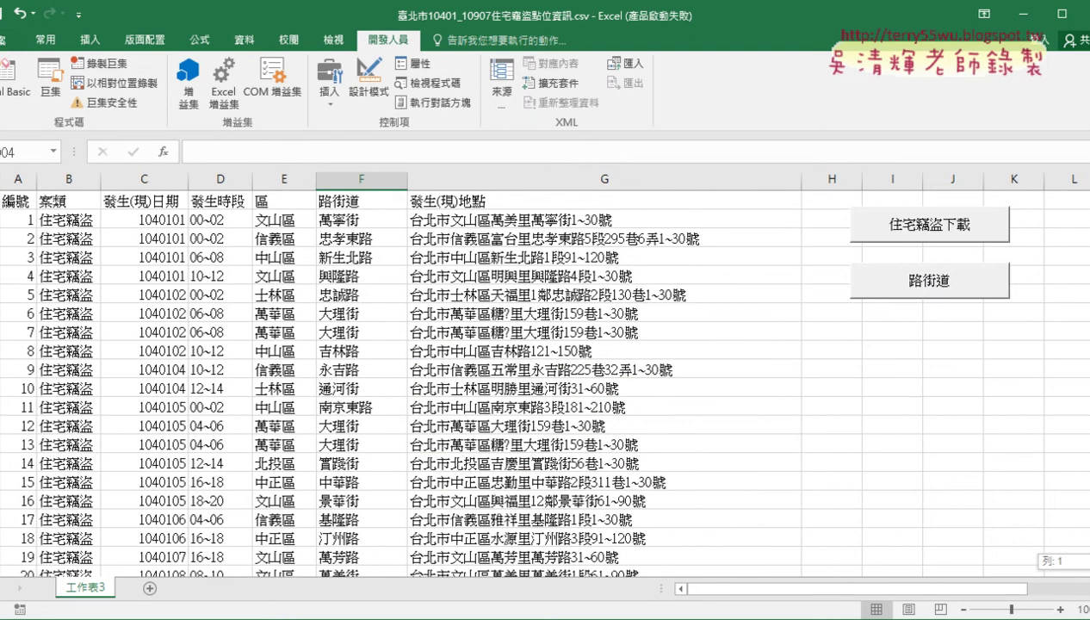
left_click(921, 282)
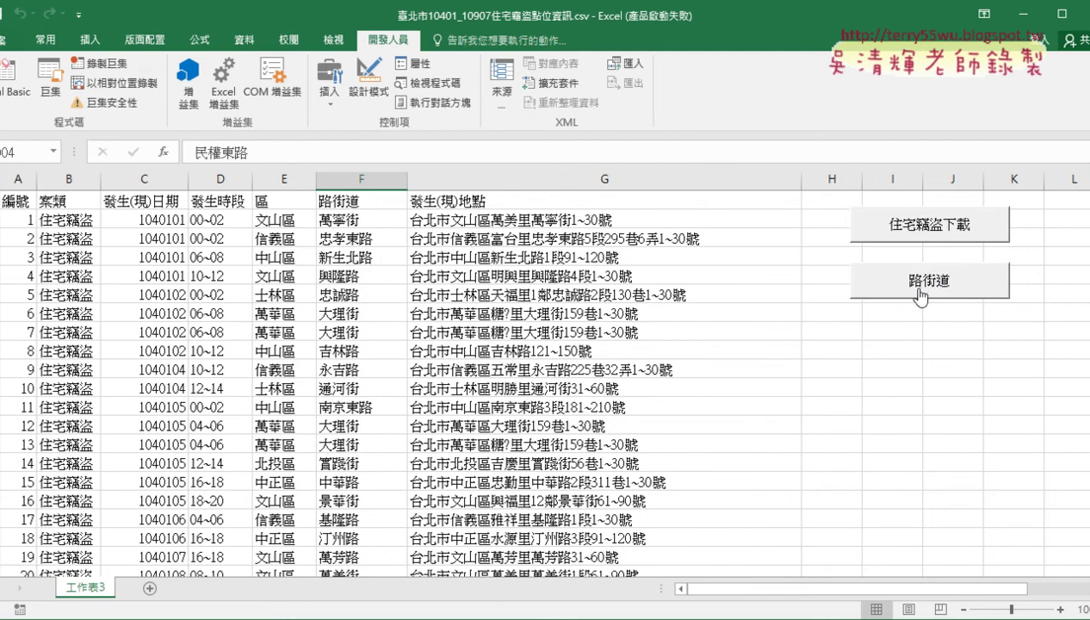
left_click_drag(1067, 182, 1067, 183)
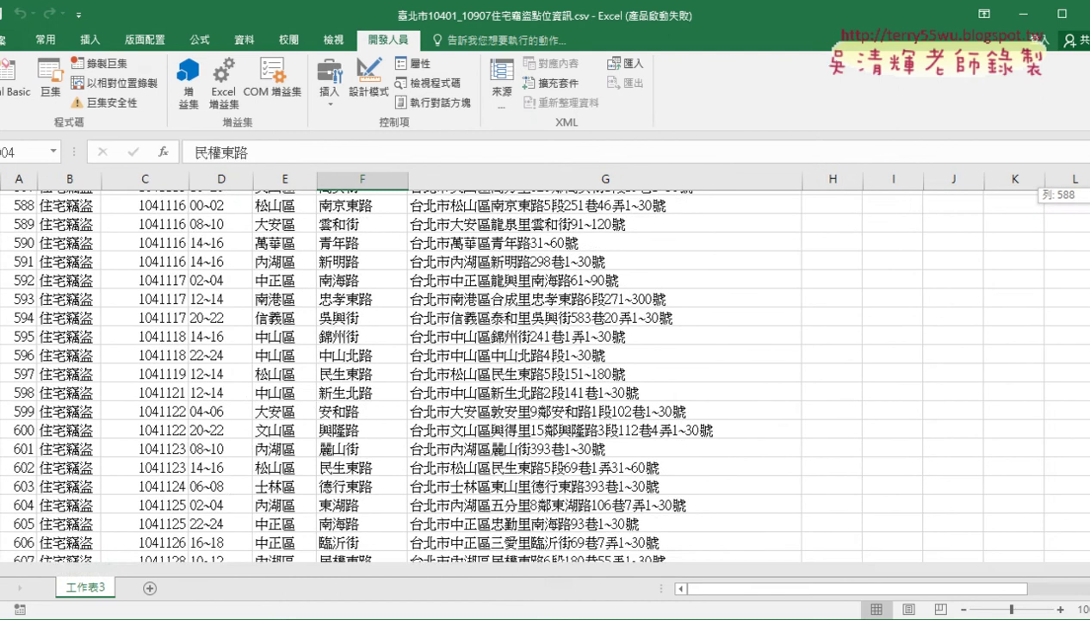
left_click(364, 234)
left_click(363, 220)
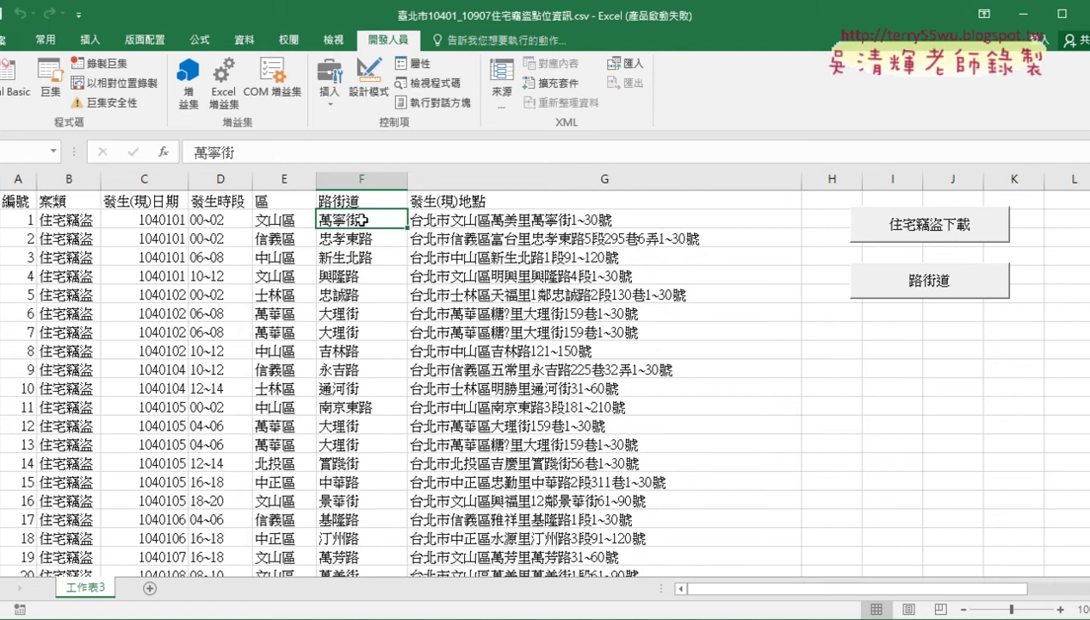
In the maximized VBA editor, review how start position a is found with InStr for 鄰.
left_click(13, 81)
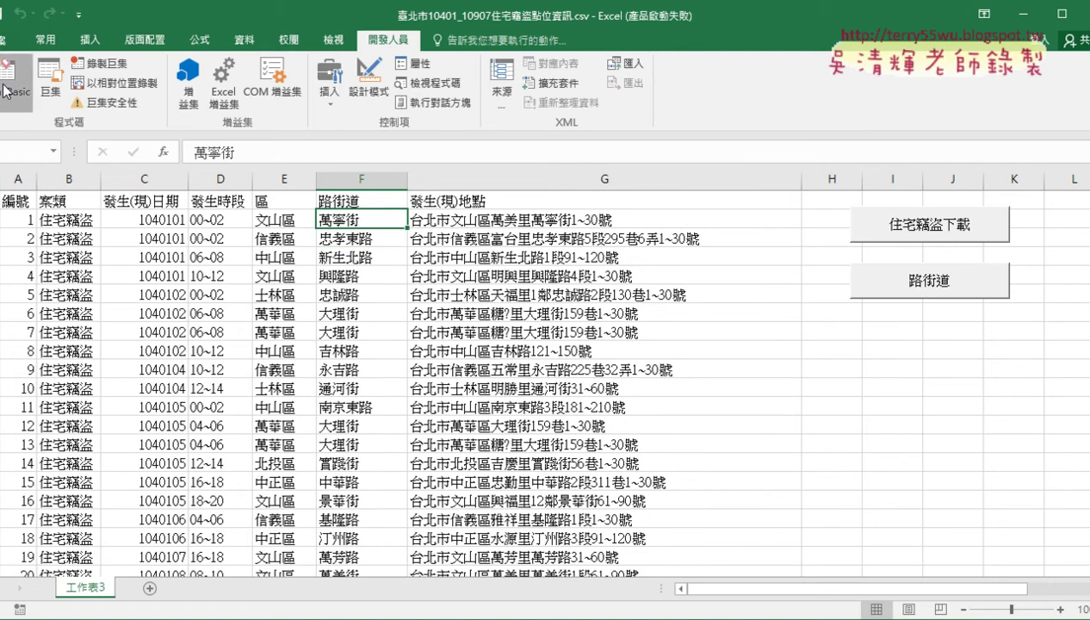
double_click(655, 32)
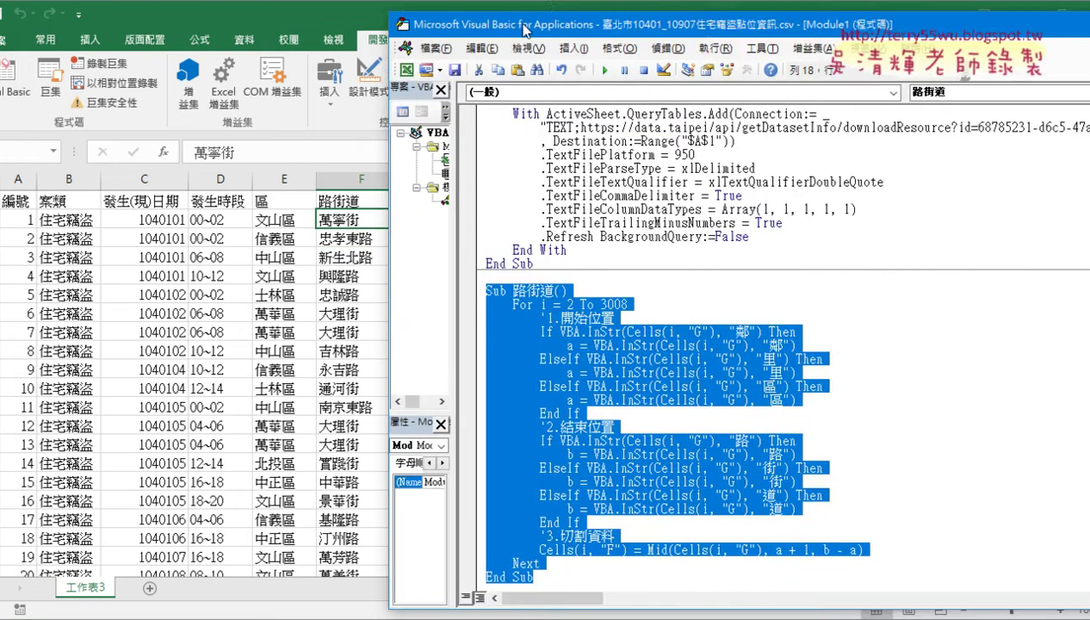
left_click_drag(515, 317, 45, 317)
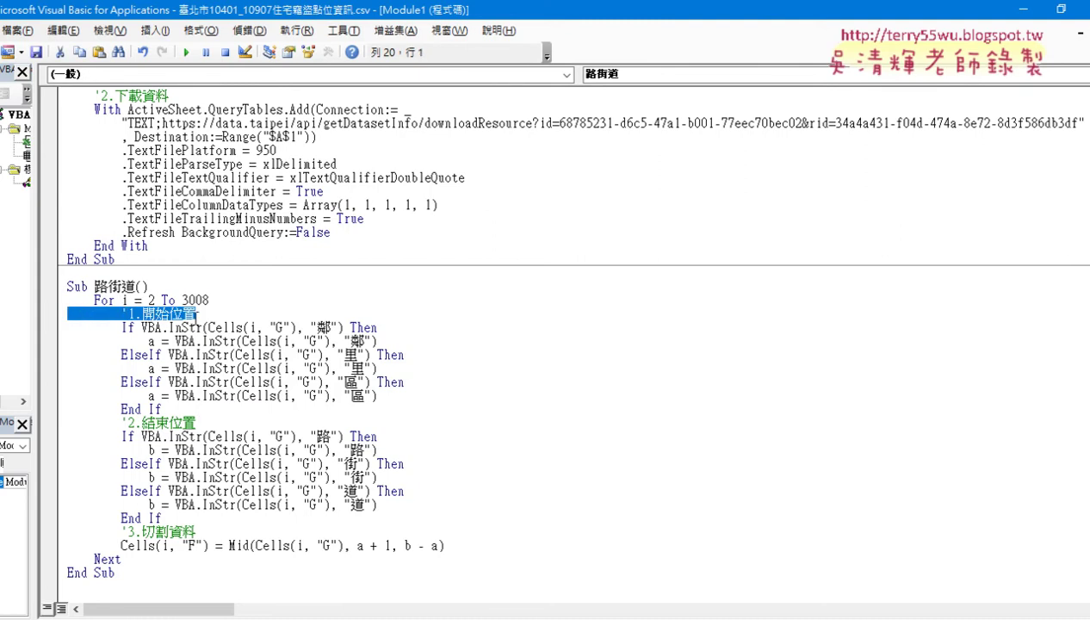
left_click(196, 315)
double_click(153, 341)
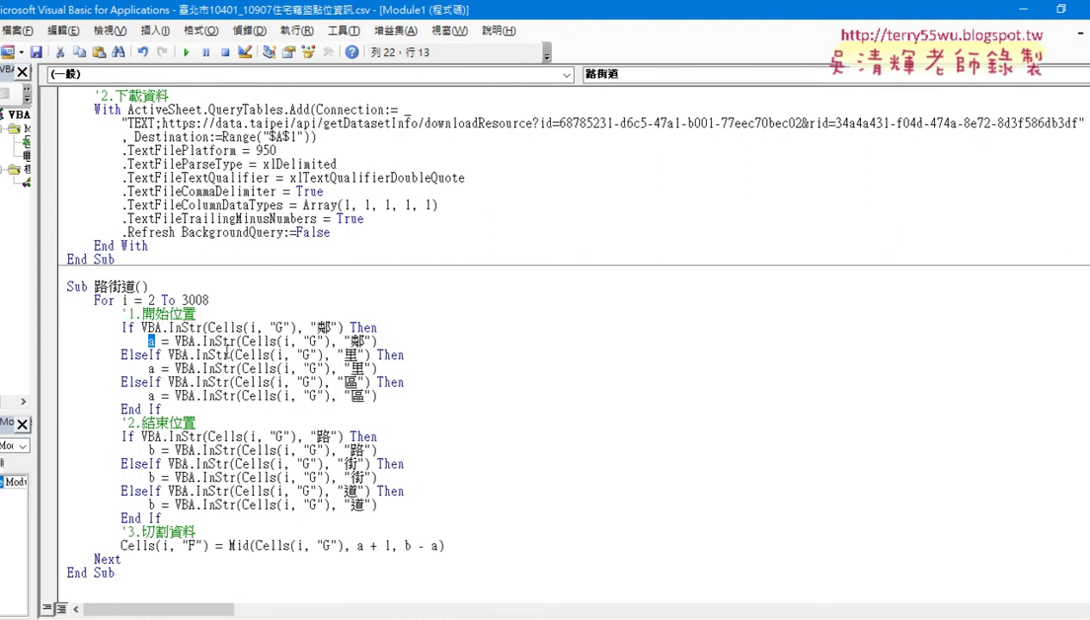
left_click_drag(377, 342, 177, 341)
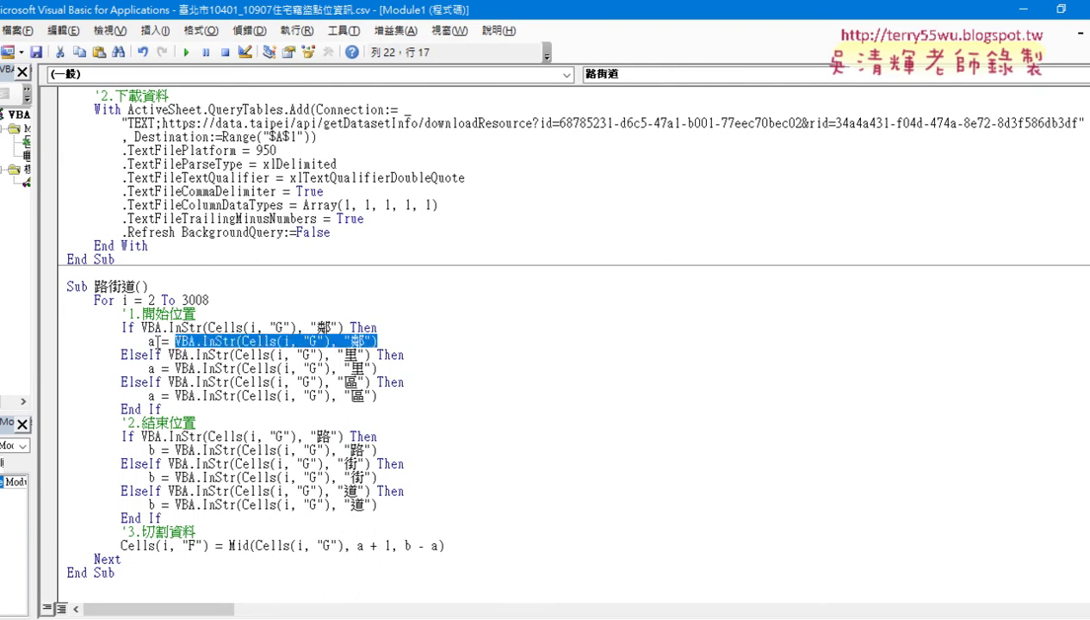
double_click(152, 341)
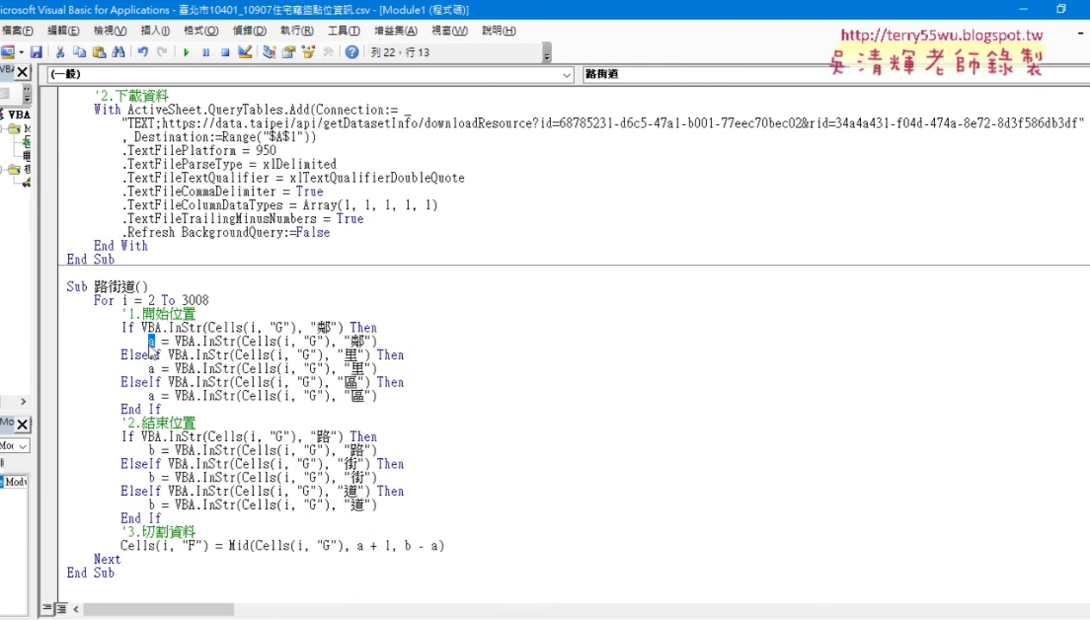
Review the end position b and the Mid call that slices the street into column F.
left_click(153, 449)
double_click(152, 449)
double_click(233, 546)
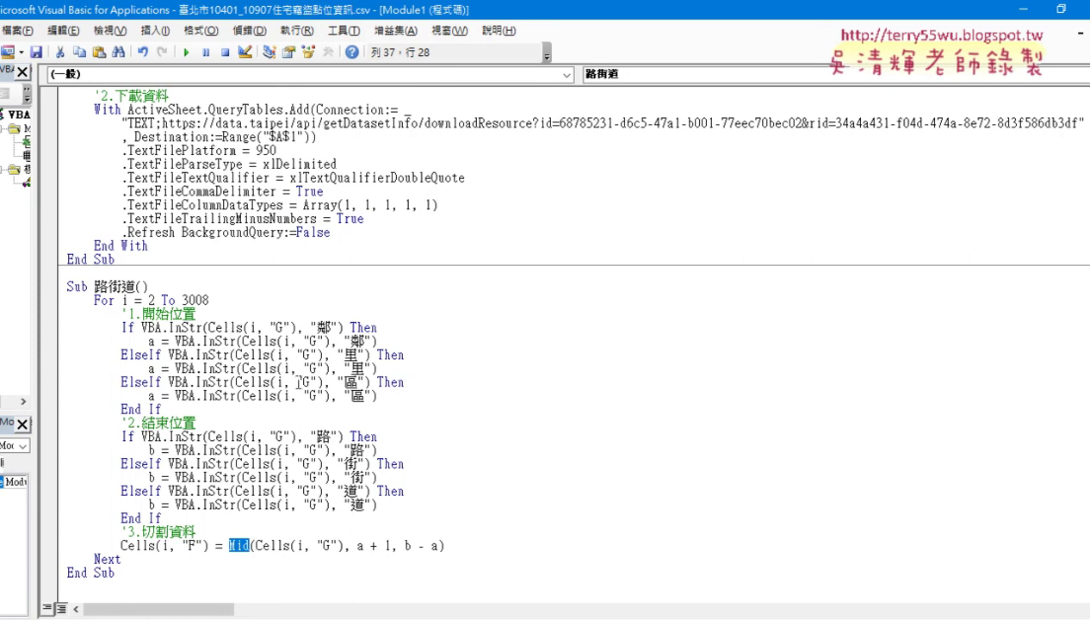
left_click(136, 589)
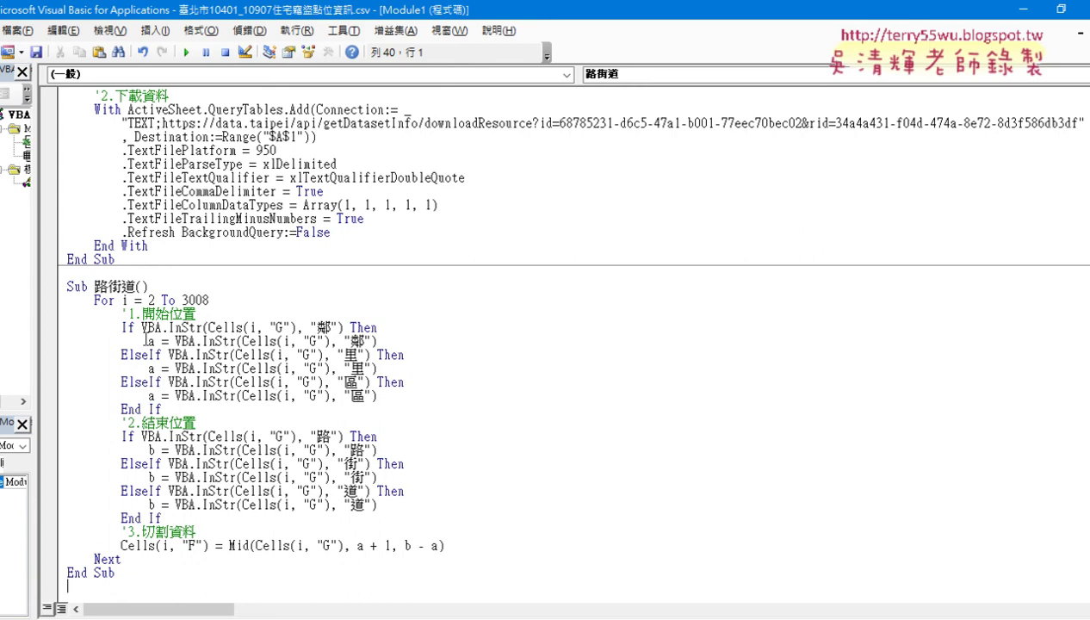
Copy the macro name 路街道 from its Sub header.
left_click(95, 286)
left_click_drag(94, 287, 135, 287)
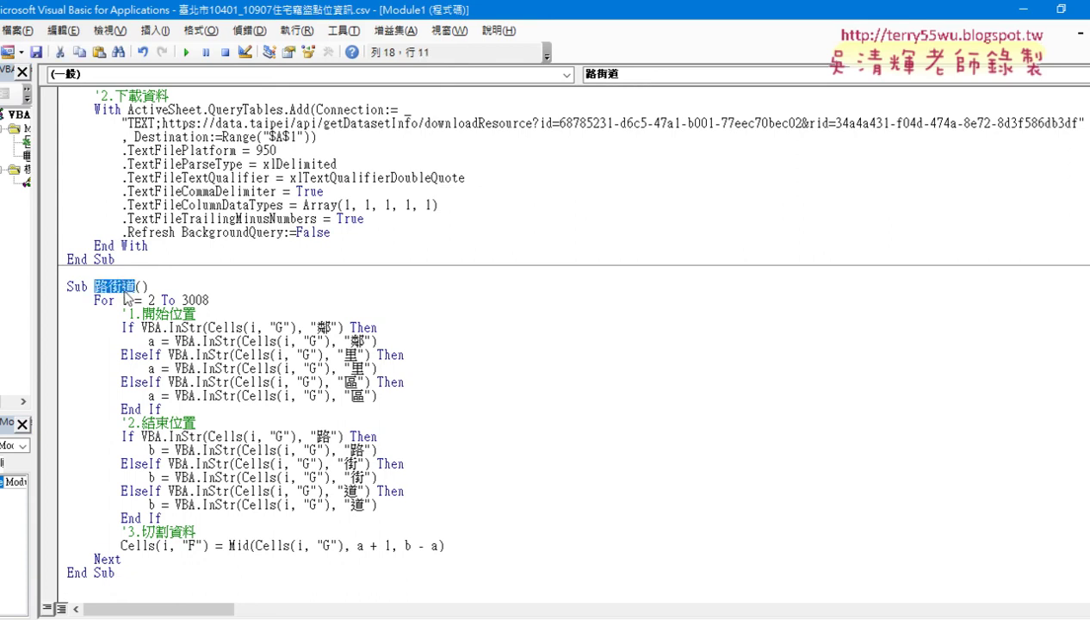
right_click(122, 293)
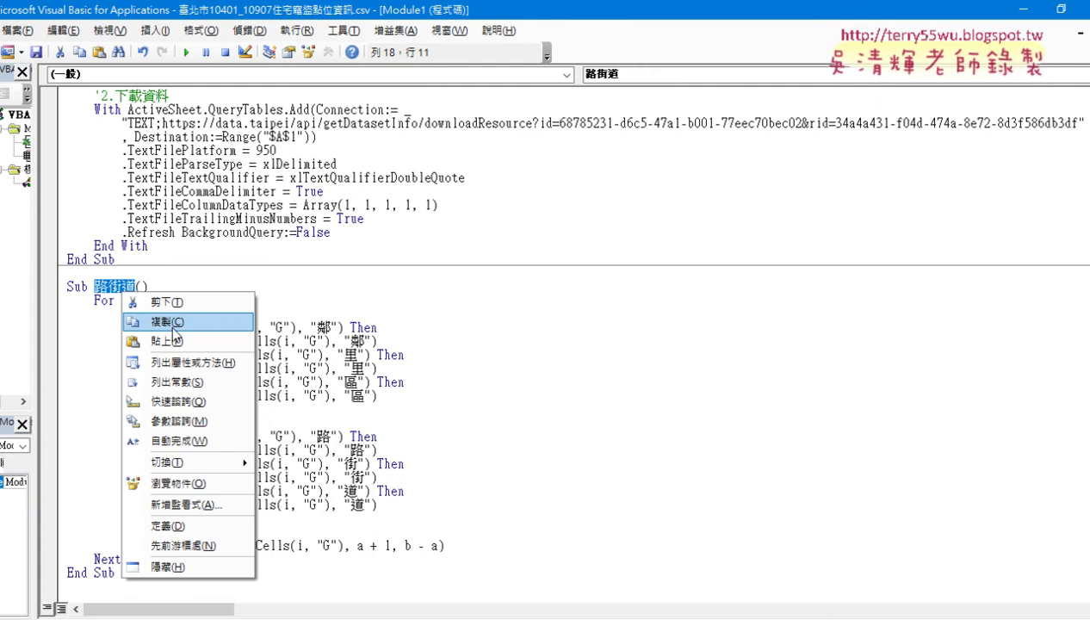
left_click(170, 324)
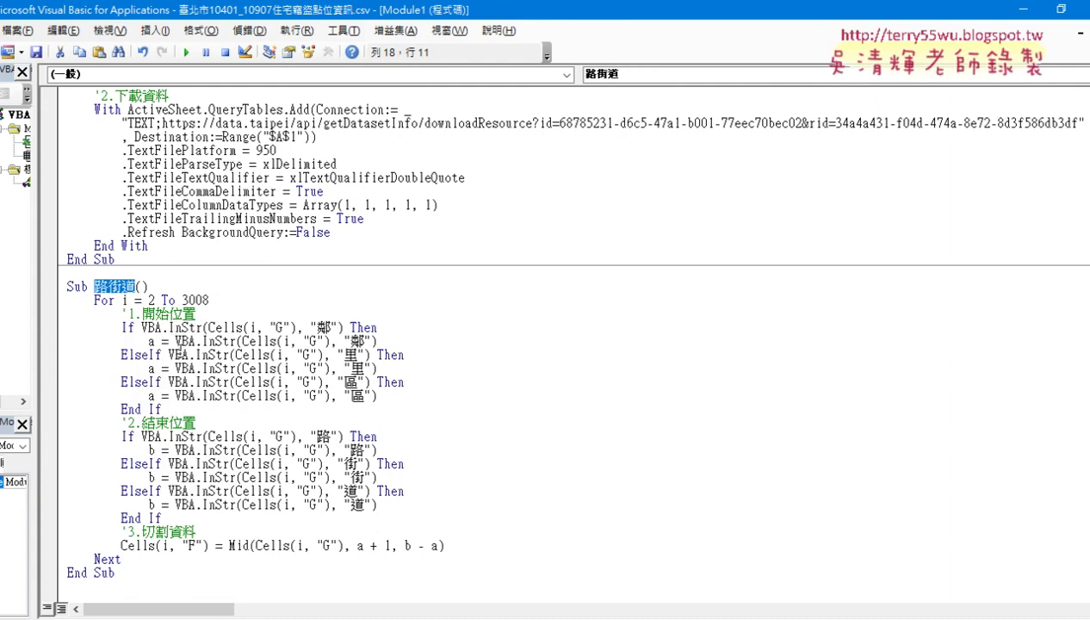
left_click(155, 31)
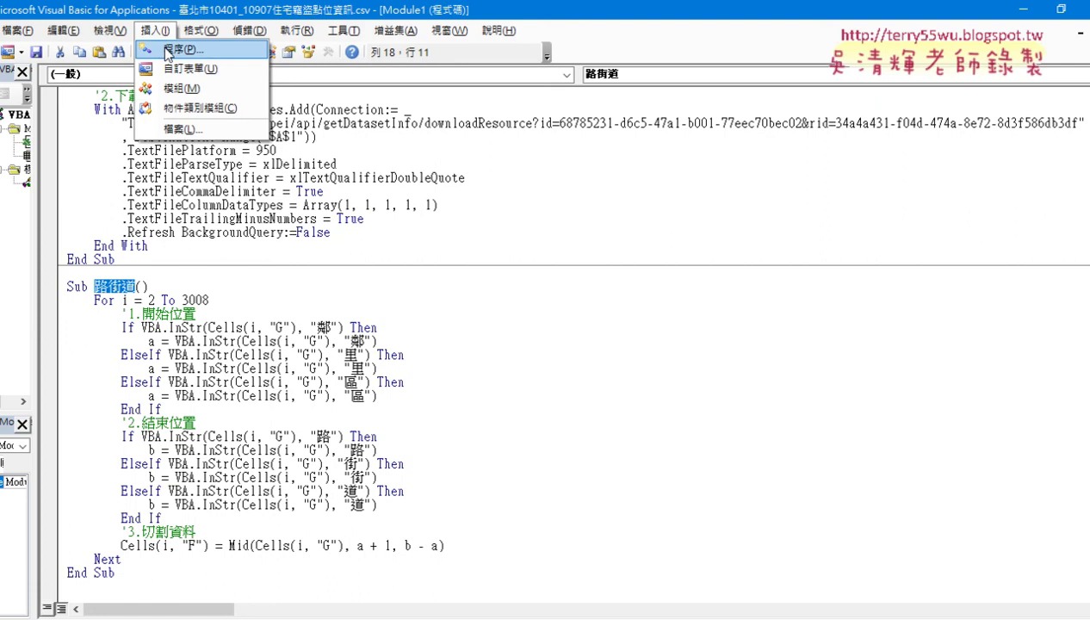
left_click(81, 581)
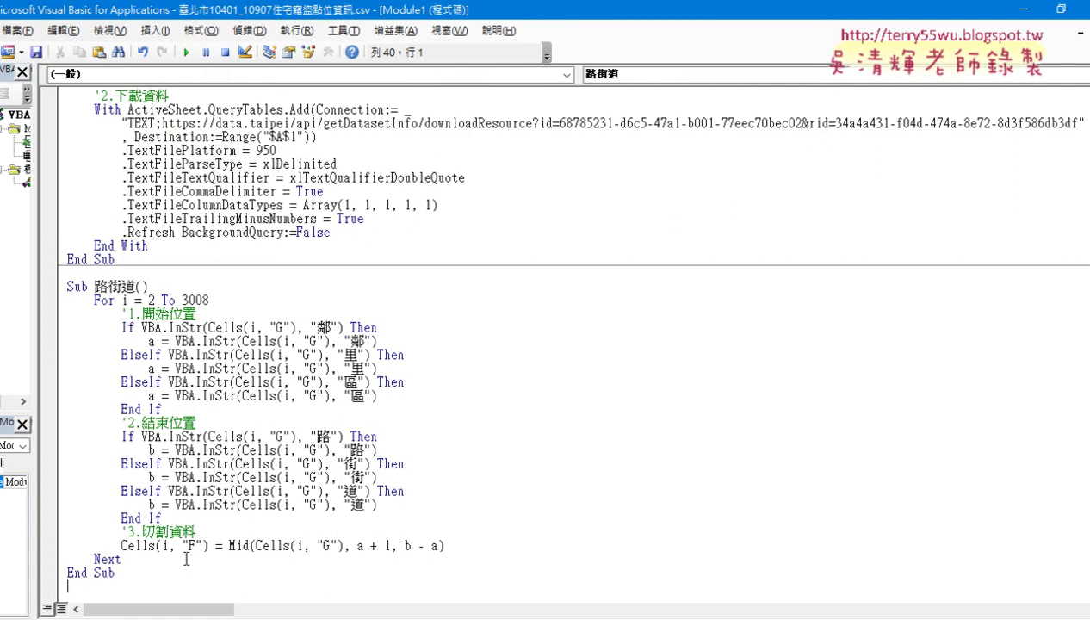
Type Function 路街道函數 below End Sub so the editor adds () and End Function.
type("fu")
type("nctio")
type("n ")
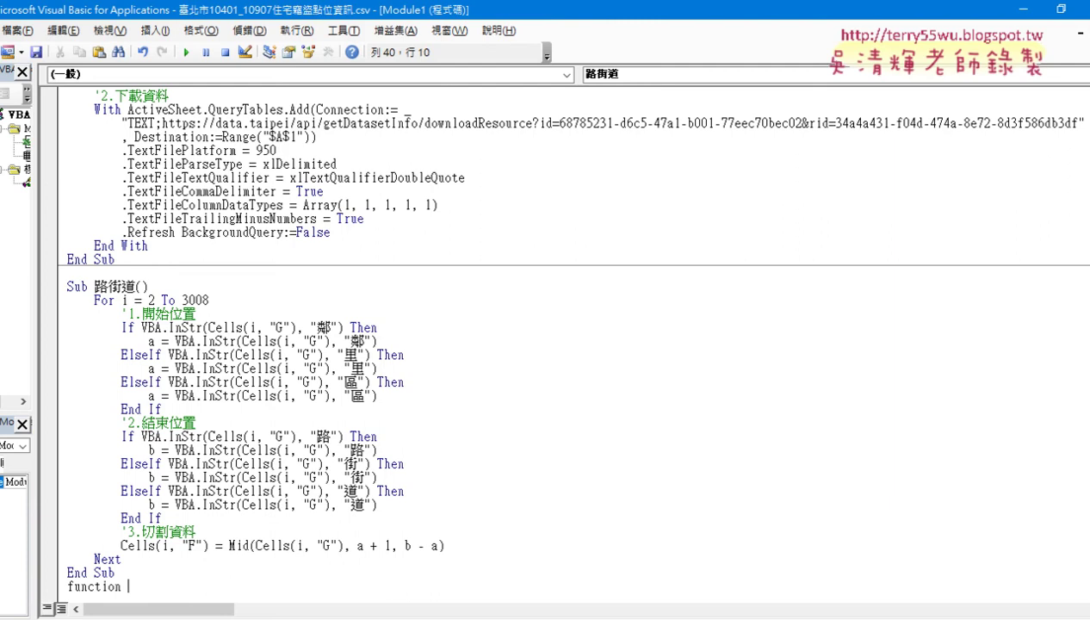
type("路街道")
type("h")
key("BackSpace")
type("ㄏ")
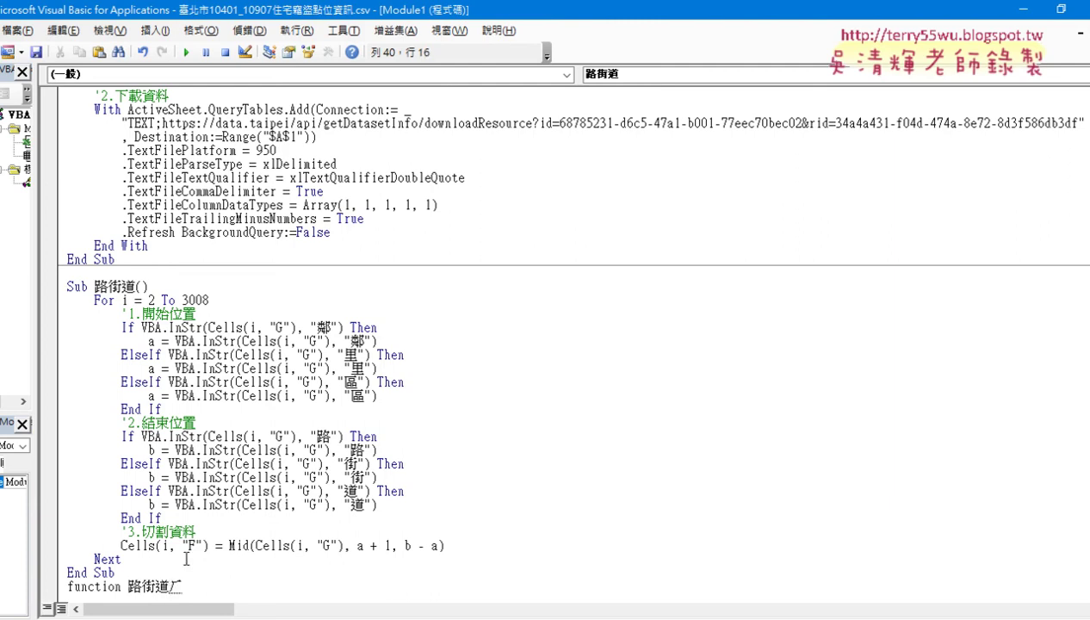
type("韓ㄕㄨ4")
key("Return")
key("Return")
scroll(186, 557, "down", 1)
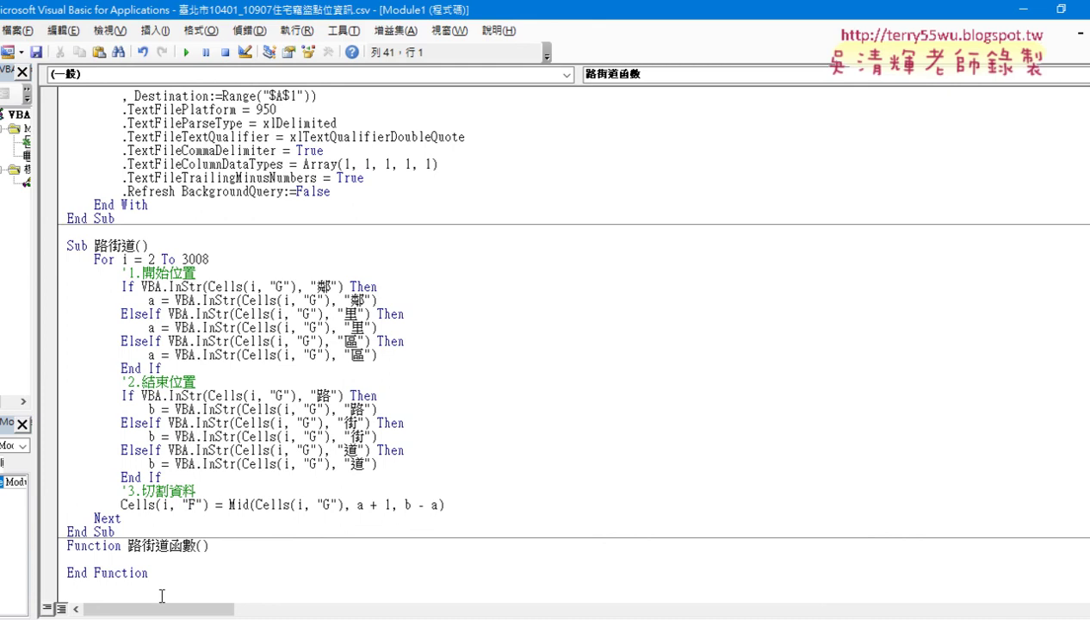
Indent the empty body line of 路街道函數 and compare its header with the 路街道 Sub header.
left_click(60, 570)
left_click_drag(60, 568, 215, 546)
left_click(268, 557)
key("Tab")
double_click(76, 246)
left_click_drag(101, 245, 159, 245)
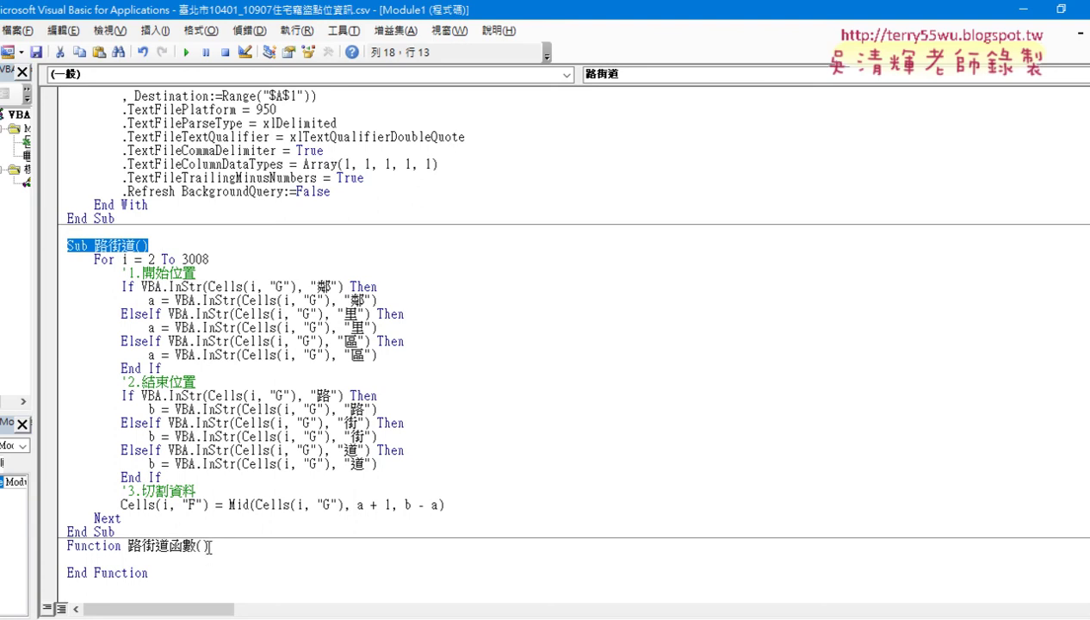
left_click_drag(196, 546, 284, 547)
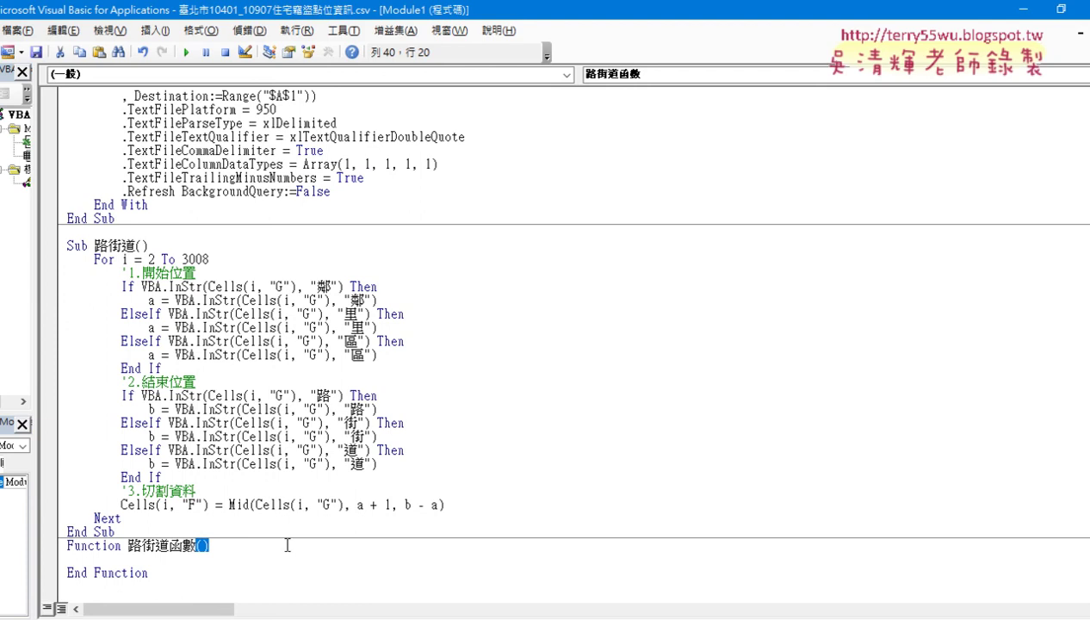
Type 地址 inside the parentheses so the header reads Function 路街道函數(地址).
left_click(203, 545)
type("2u")
type("453")
key("Return")
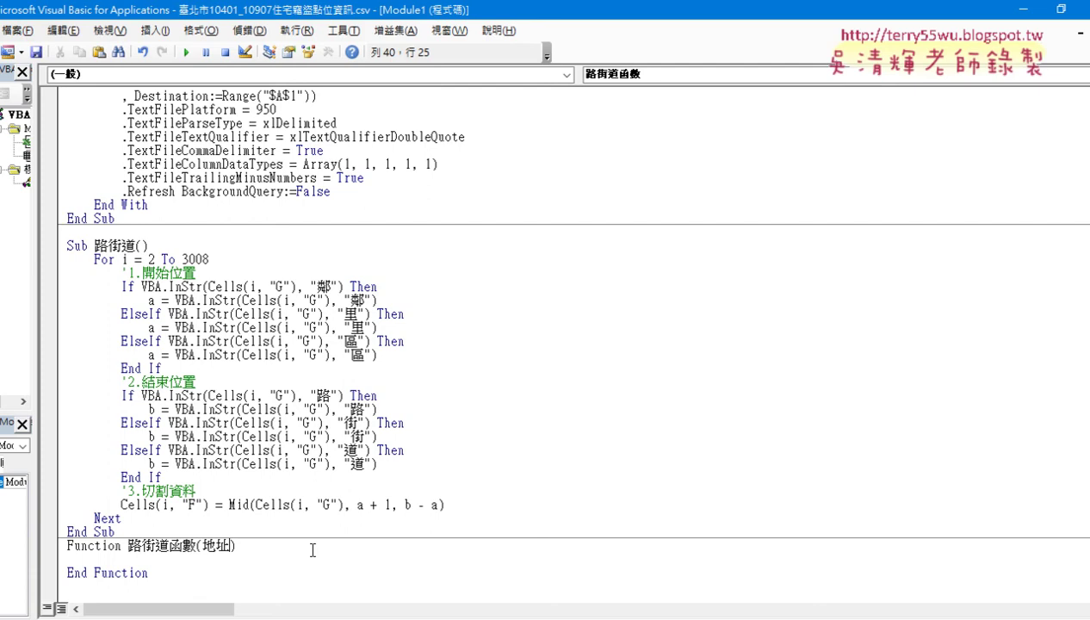
left_click_drag(150, 246, 137, 246)
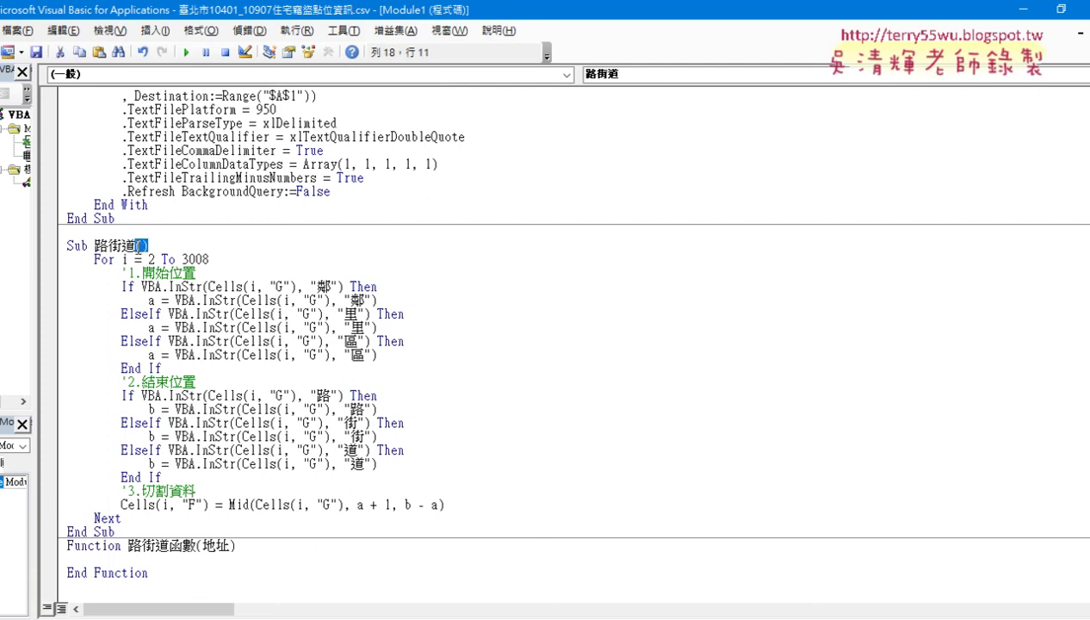
mouse_move(204, 545)
left_mouse_down()
mouse_move(233, 545)
mouse_move(204, 545)
left_mouse_up()
left_click(246, 559)
key("Tab")
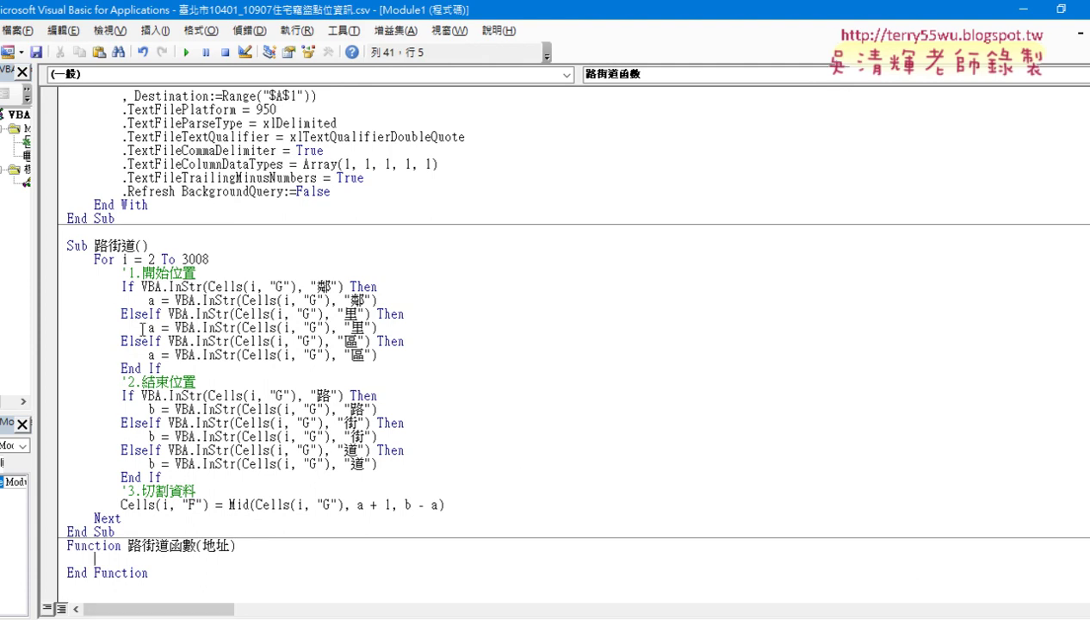
Copy the loop lines from the '1.開始位置 comment through the Cells(i, "F") = Mid line.
left_click_drag(161, 477, 54, 293)
mouse_move(446, 504)
left_mouse_down()
mouse_move(295, 502)
mouse_move(111, 263)
left_mouse_up()
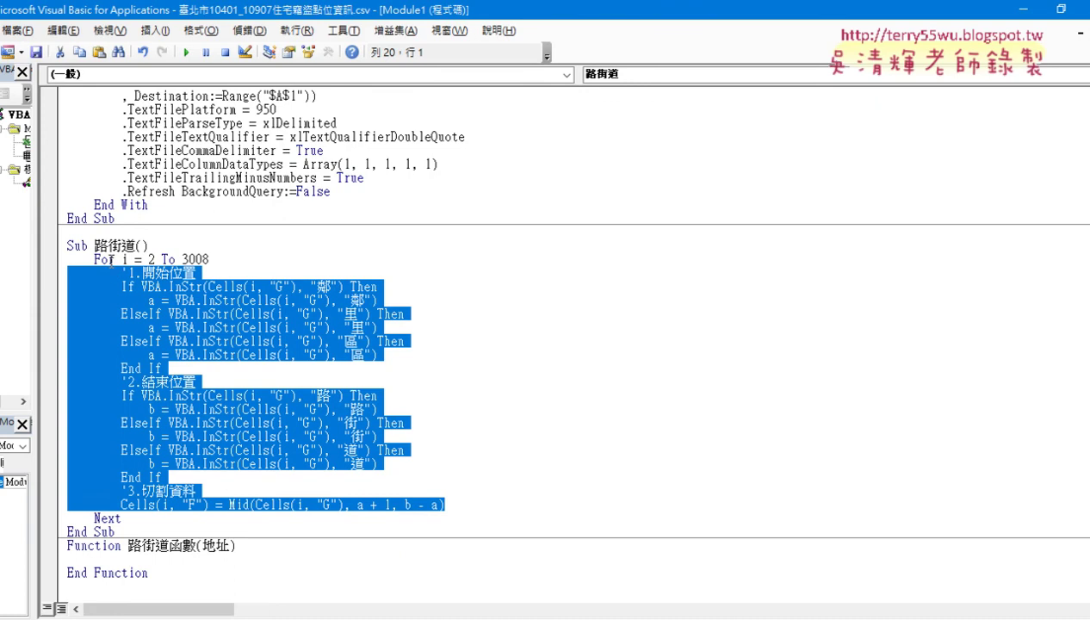
right_click(214, 308)
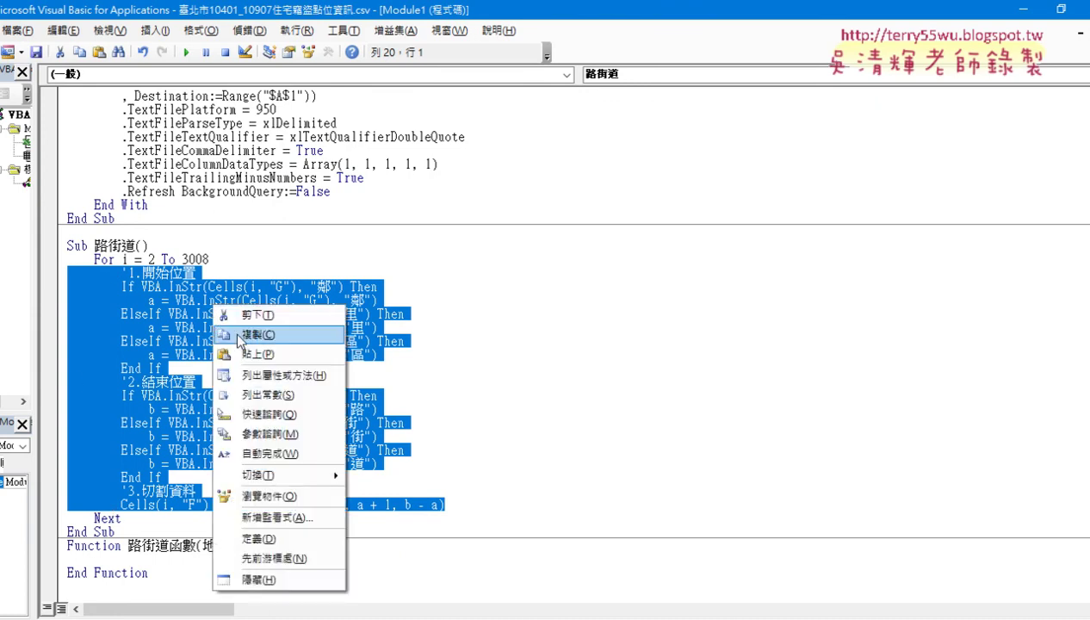
left_click(239, 337)
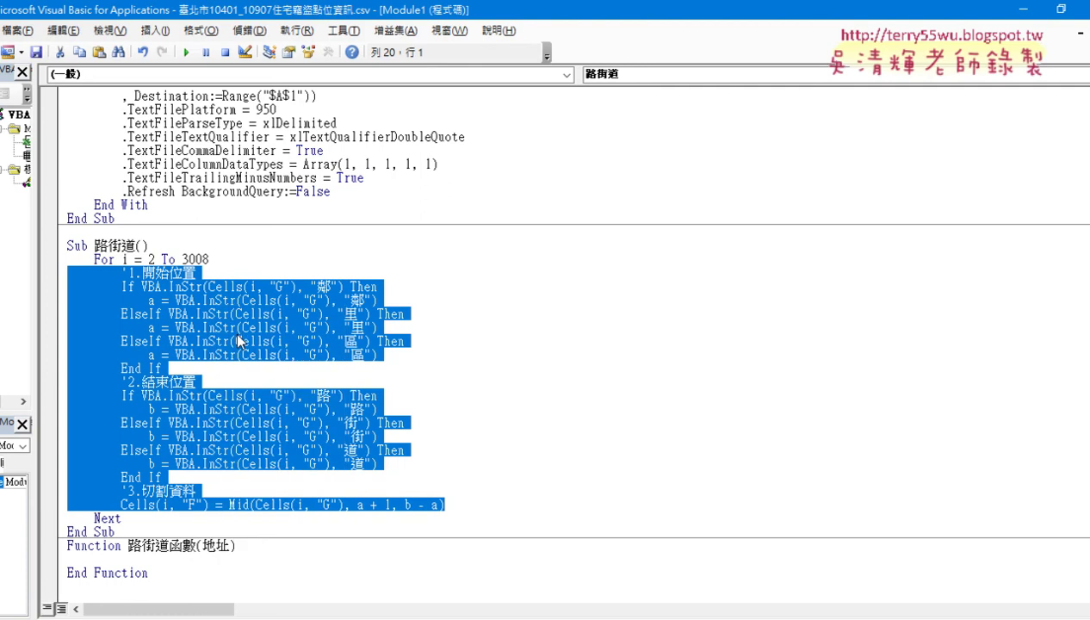
Paste the copied position-finding and Mid code into the body of 路街道函數.
left_click(83, 559)
key("shift+Home")
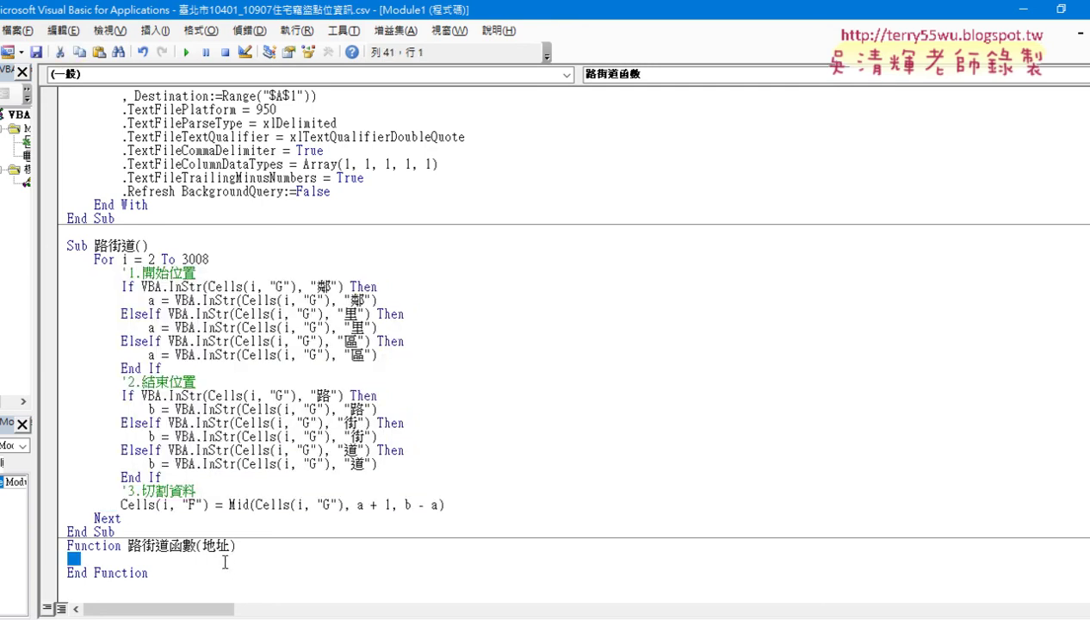
key("ctrl+v")
scroll(241, 565, "down", 1)
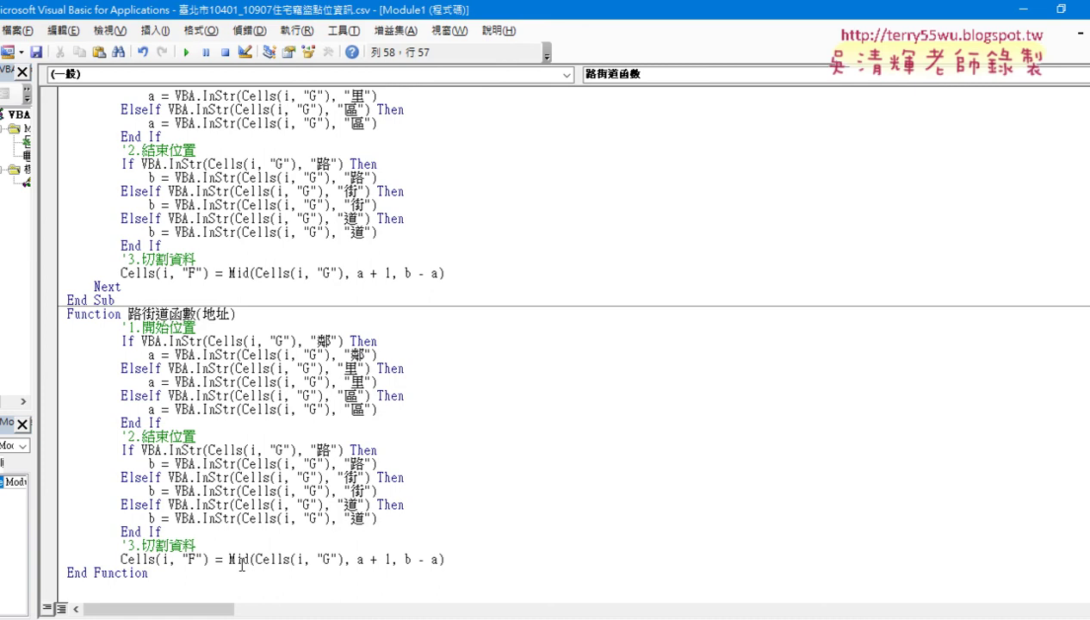
left_click_drag(230, 559, 41, 330)
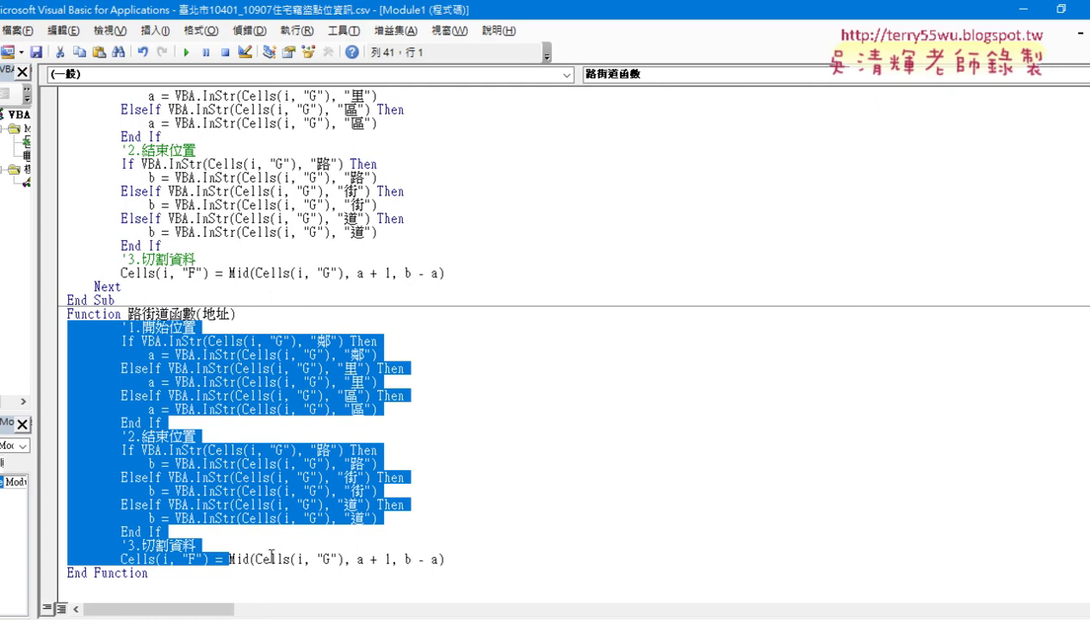
left_click(433, 561)
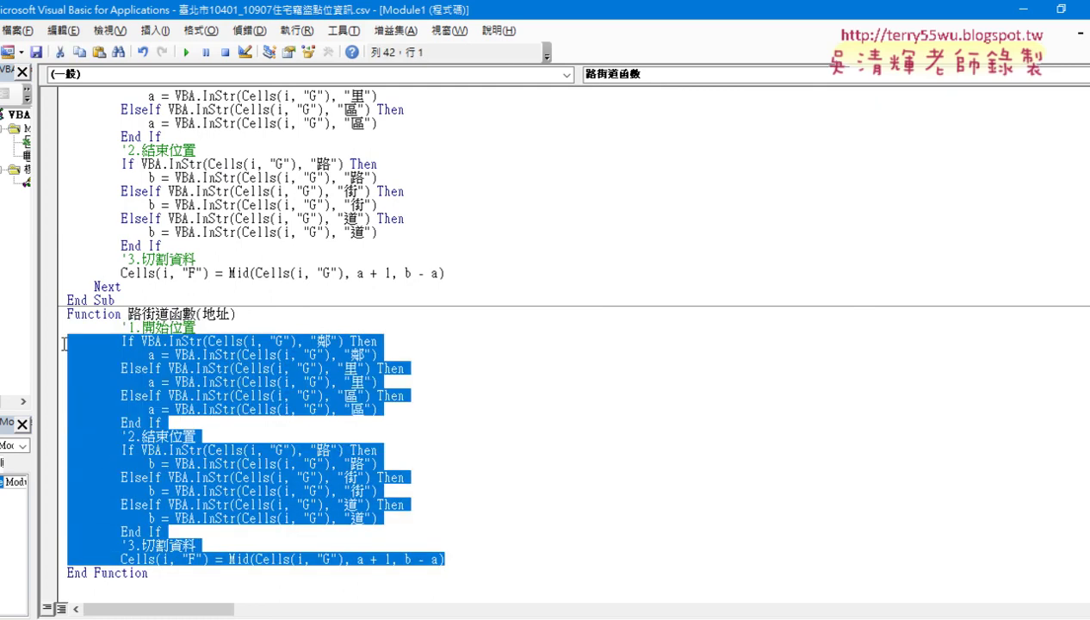
Outdent the pasted lines one level and select the first Cells(i, "G") reference.
left_click_drag(103, 449, 54, 334)
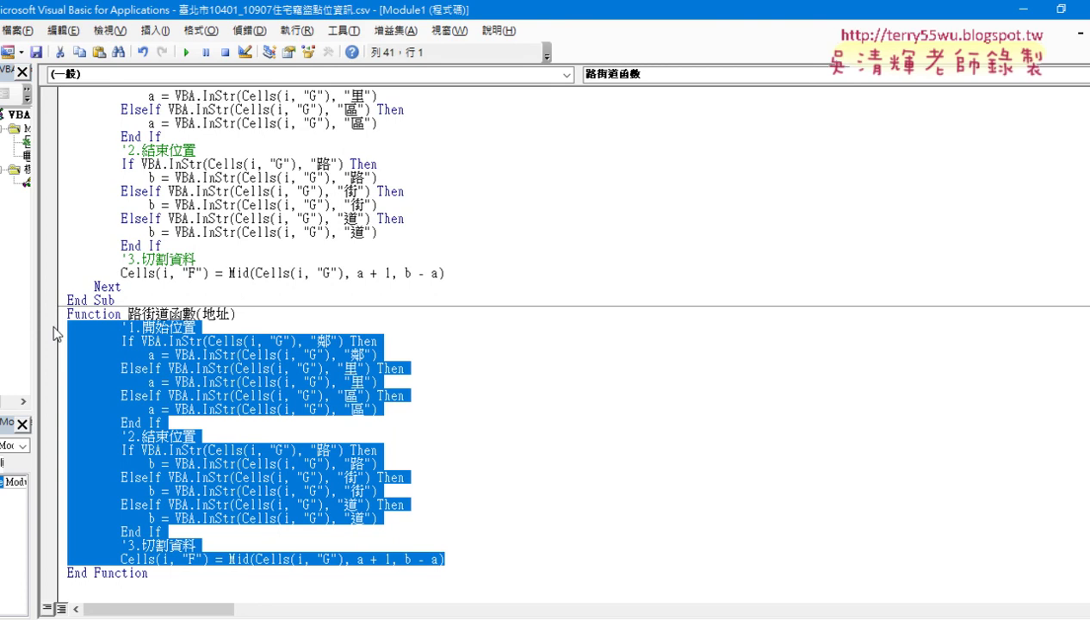
key("shift+Tab")
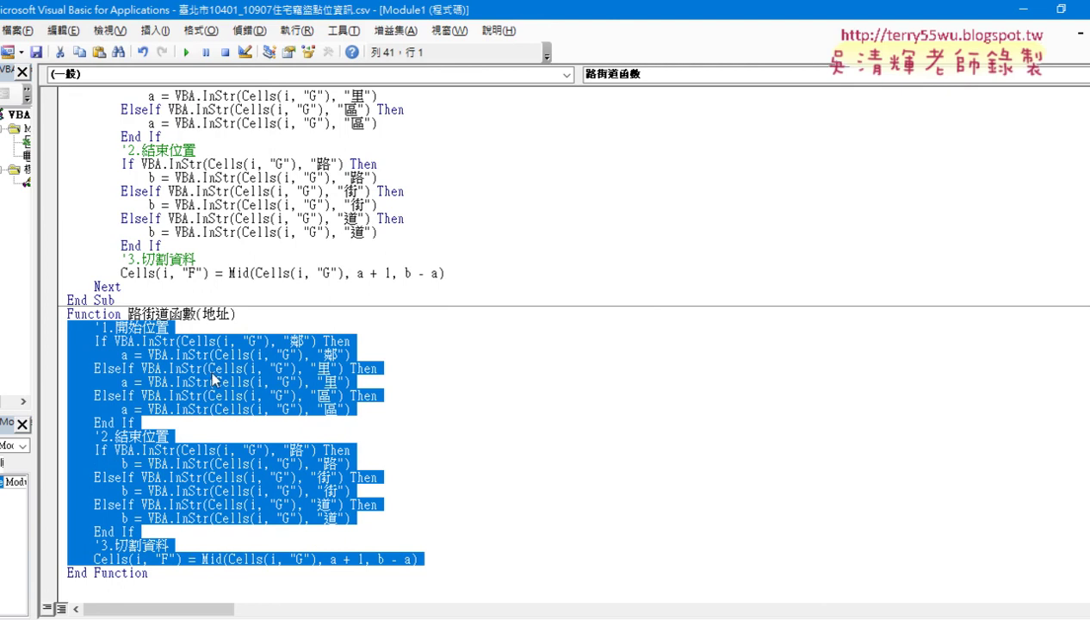
left_click(213, 375)
left_click(184, 340)
left_click_drag(183, 339, 270, 341)
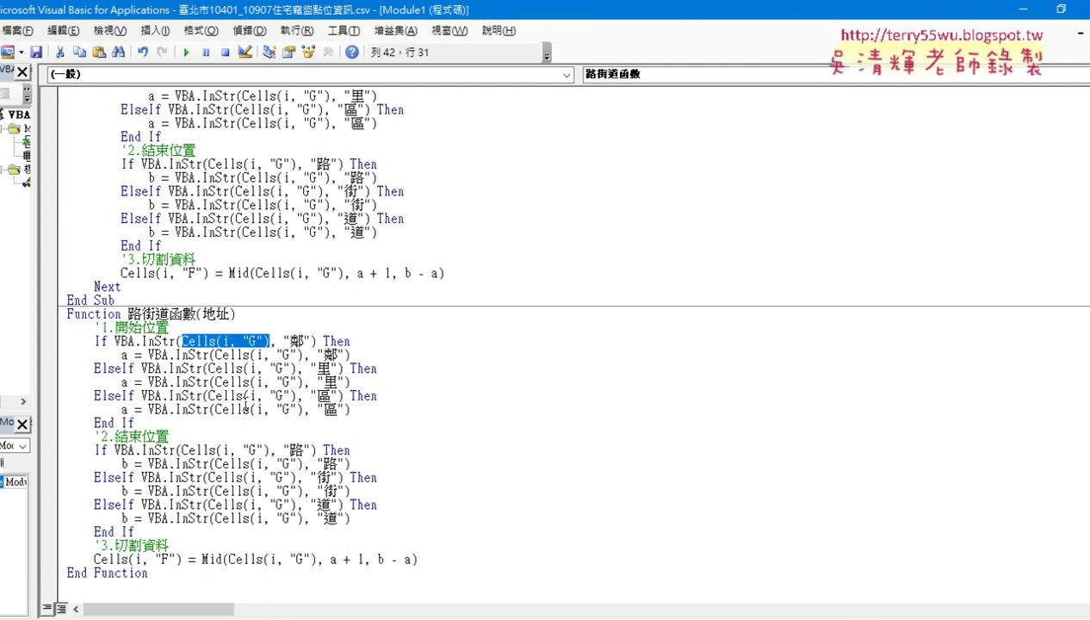
Start a Replace for Cells(i, "G") with 地址 as the replacement text.
left_click(215, 341)
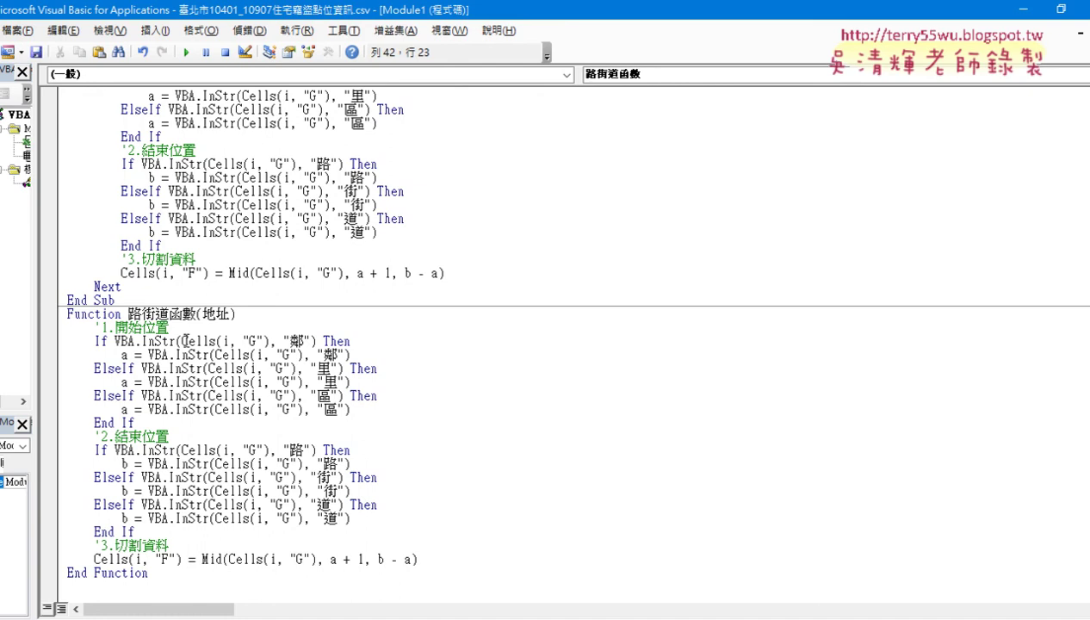
left_click_drag(186, 341, 269, 341)
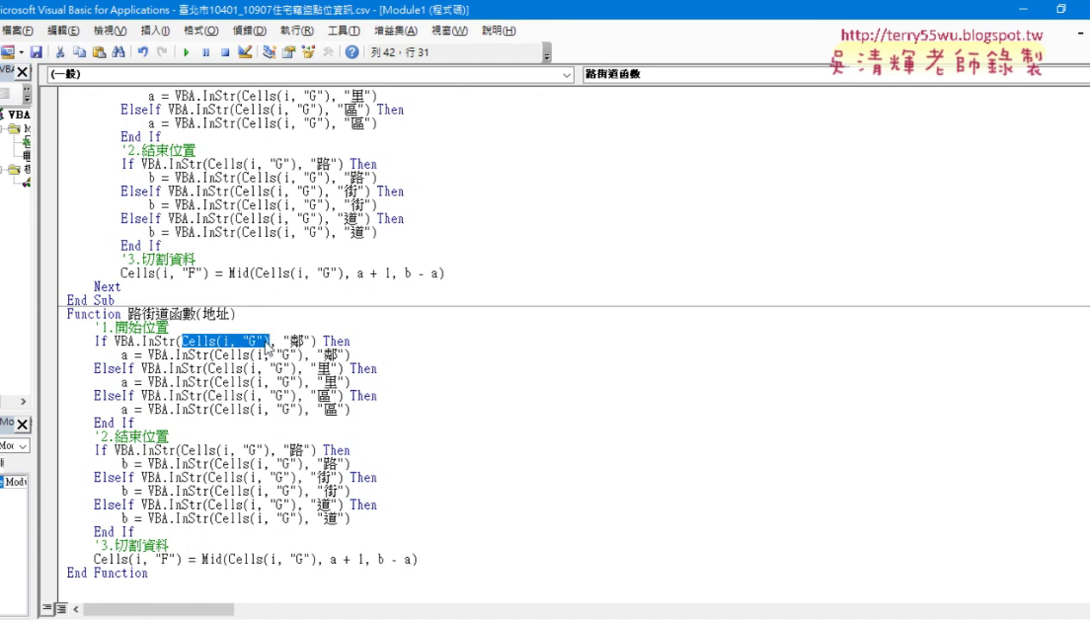
key("ctrl+h")
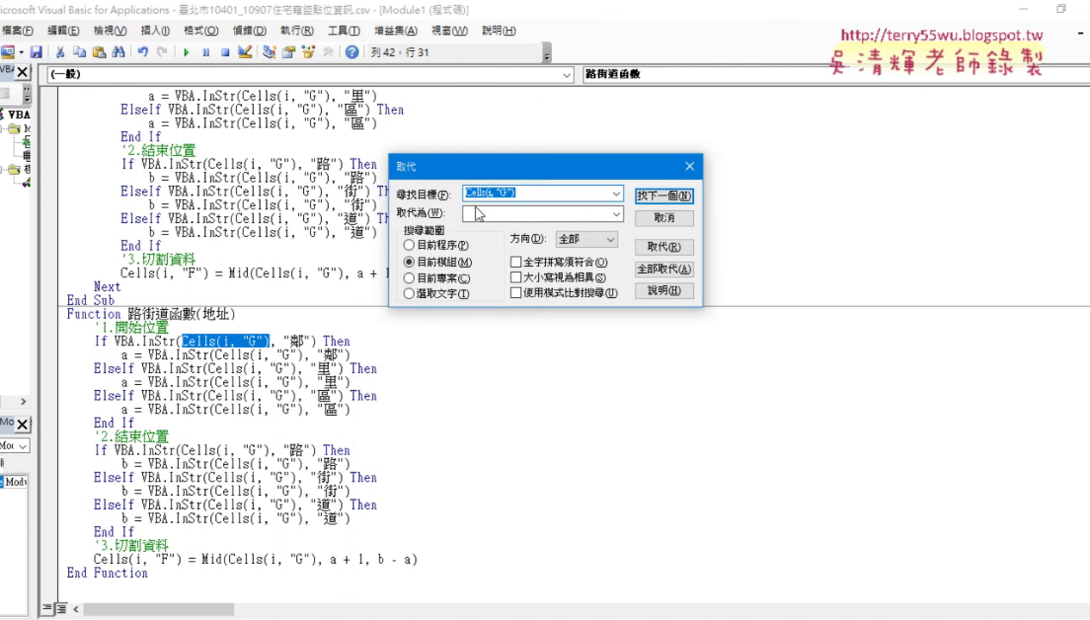
left_click_drag(204, 314, 233, 315)
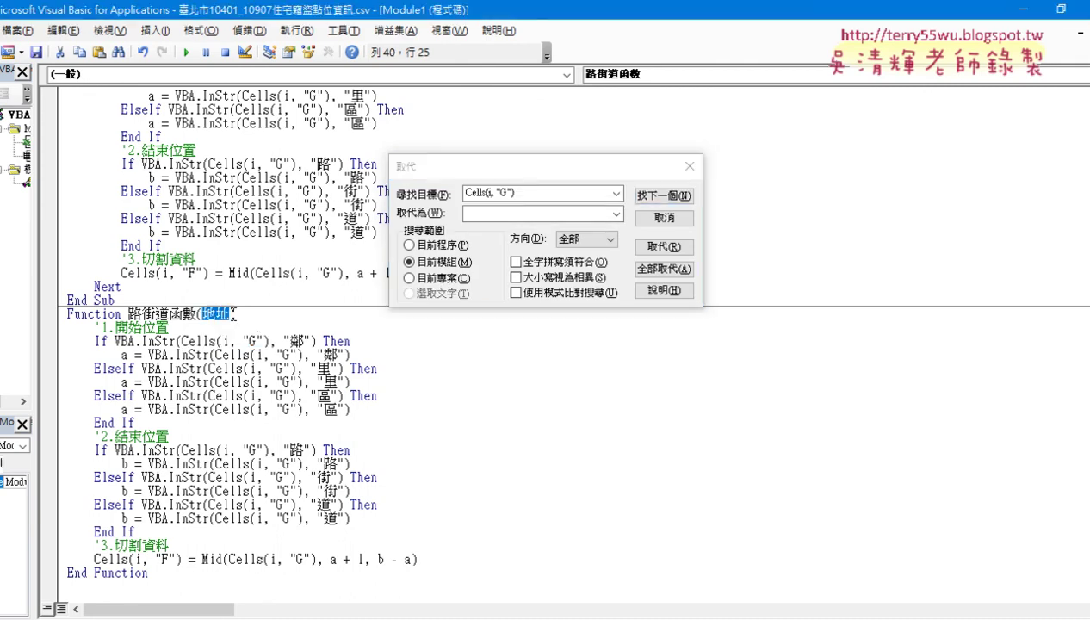
left_click(419, 246)
left_click(516, 214)
key("ctrl+v")
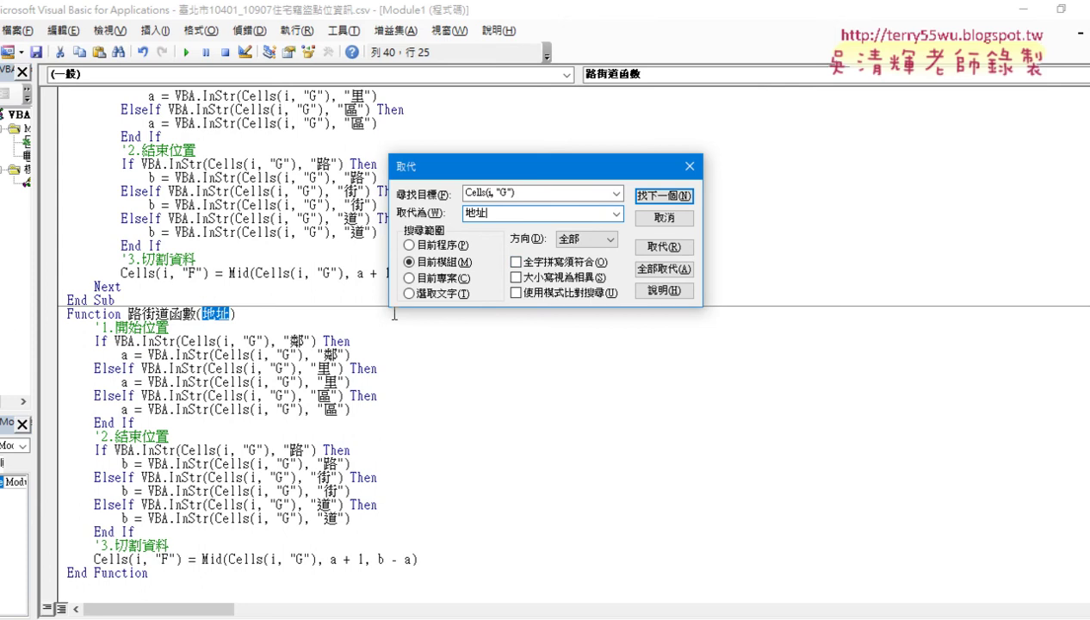
Replace every Cells(i, "G") in the function, including the Mid line, with 地址, then close the dialog.
left_click(664, 195)
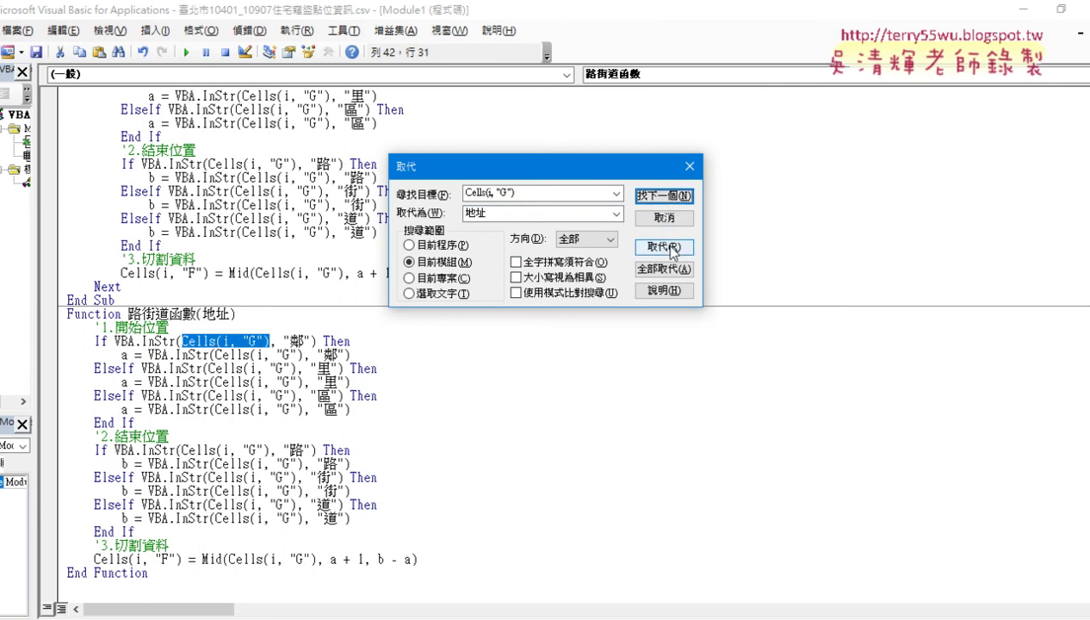
left_click(664, 247)
left_click(664, 247)
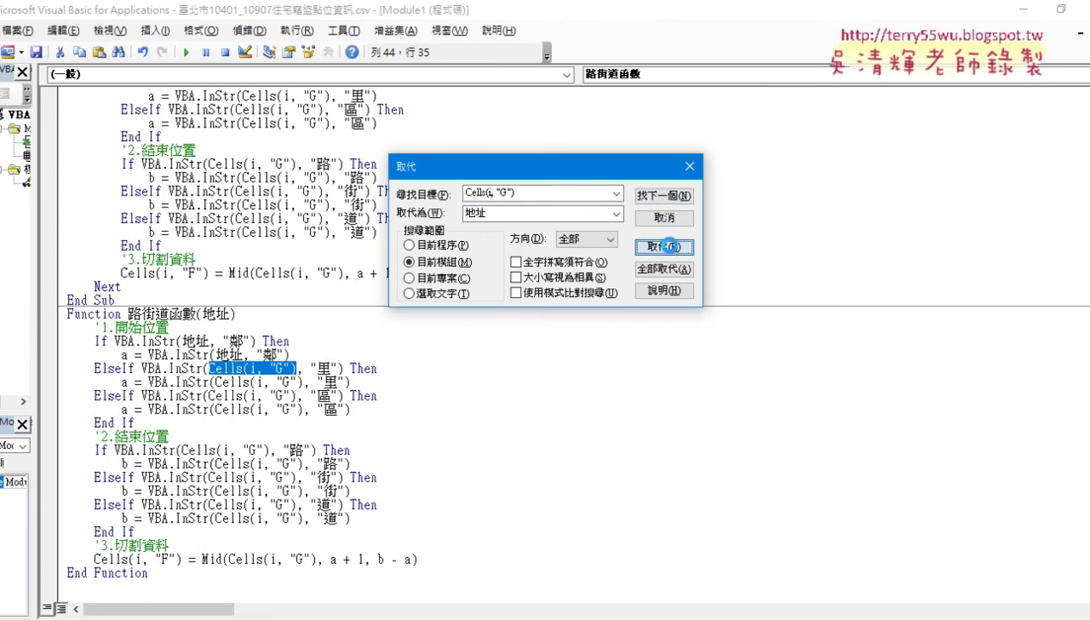
left_click(664, 247)
left_click(664, 247)
left_click(664, 247)
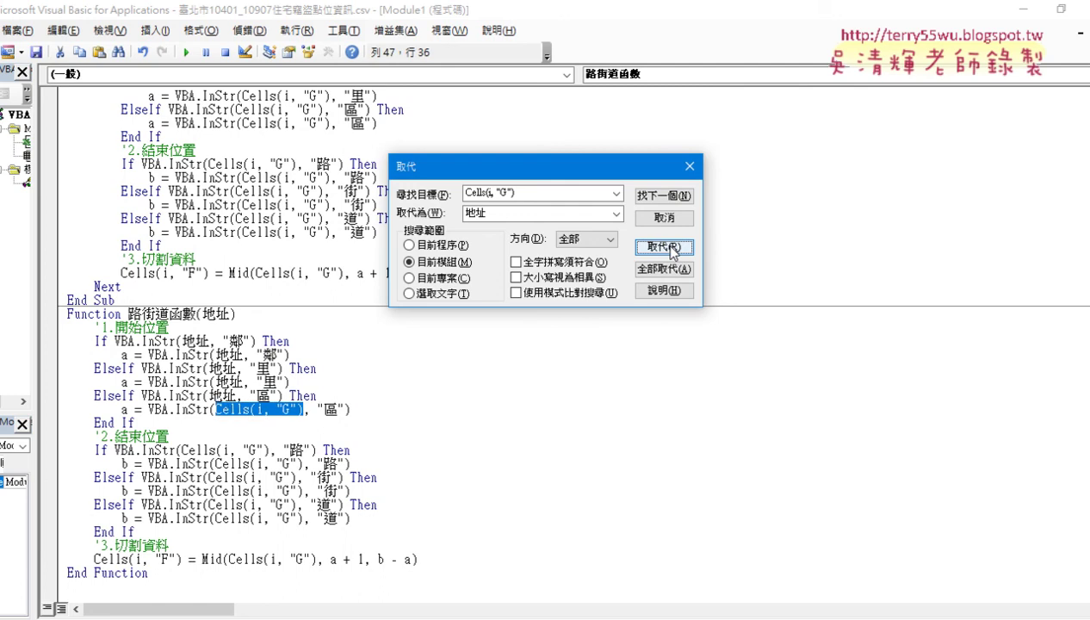
left_click(664, 248)
left_click(664, 247)
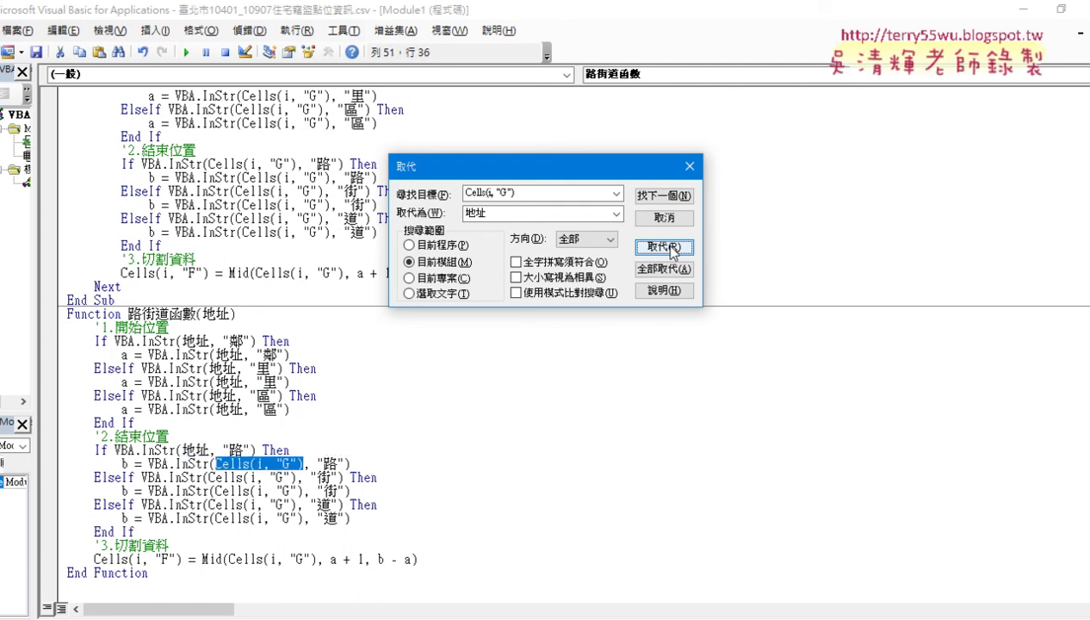
left_click(665, 247)
left_click(664, 247)
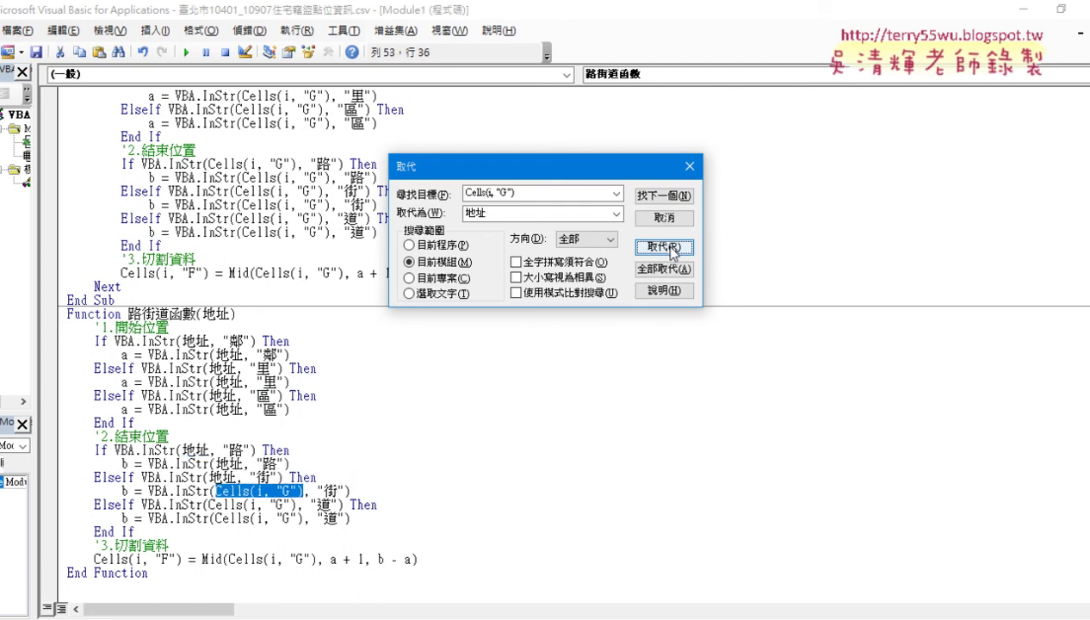
left_click(665, 247)
left_click(665, 248)
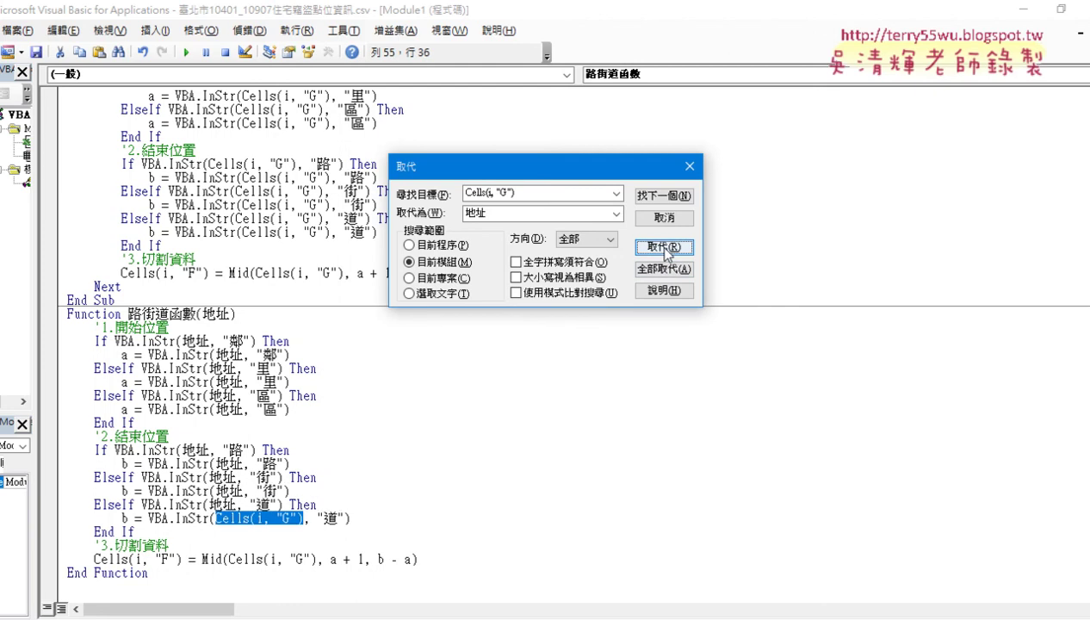
left_click(664, 248)
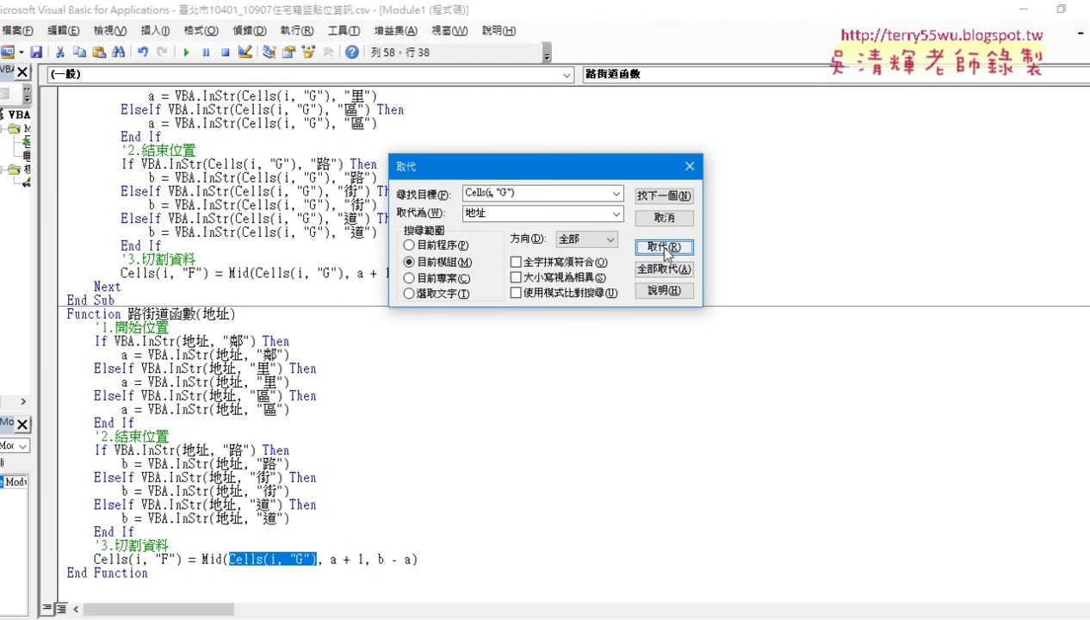
left_click(665, 248)
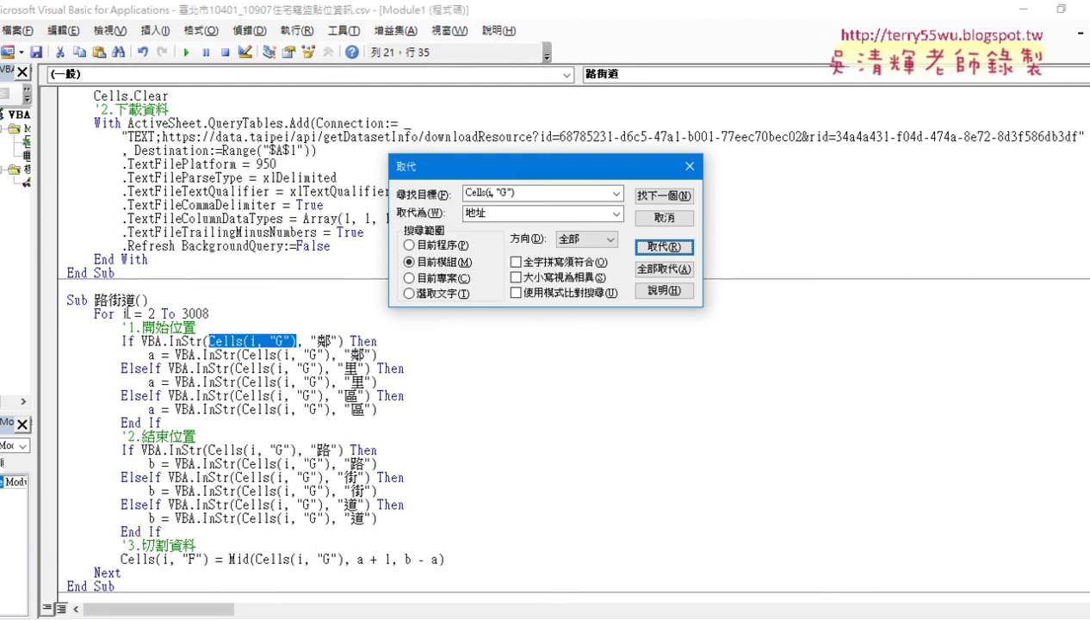
left_click(664, 218)
scroll(608, 341, "down", 6)
scroll(609, 342, "down", 1)
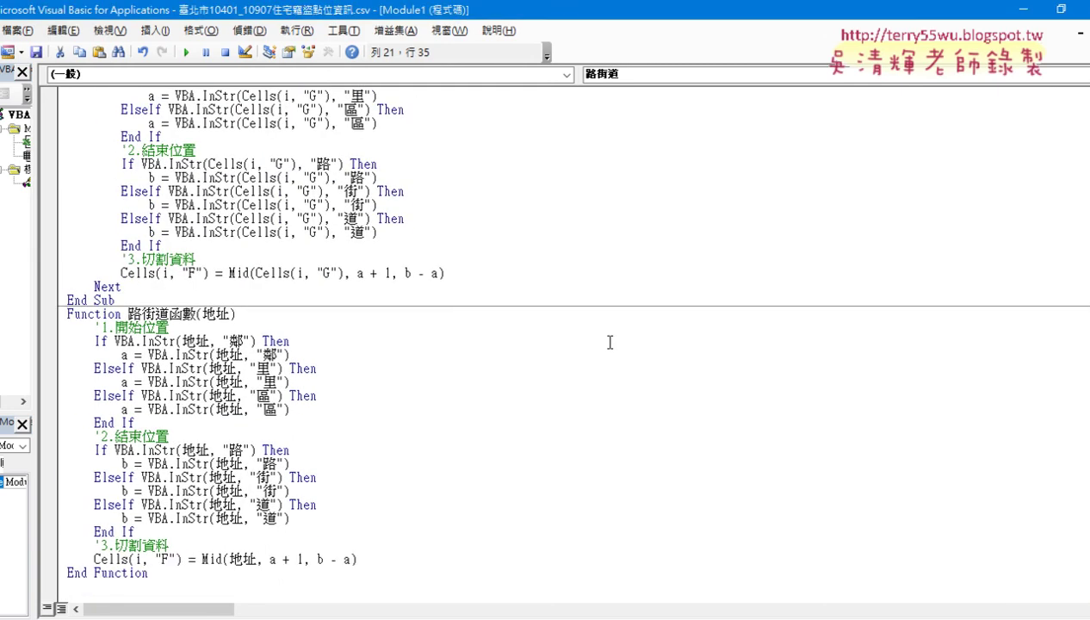
left_click_drag(183, 342, 209, 341)
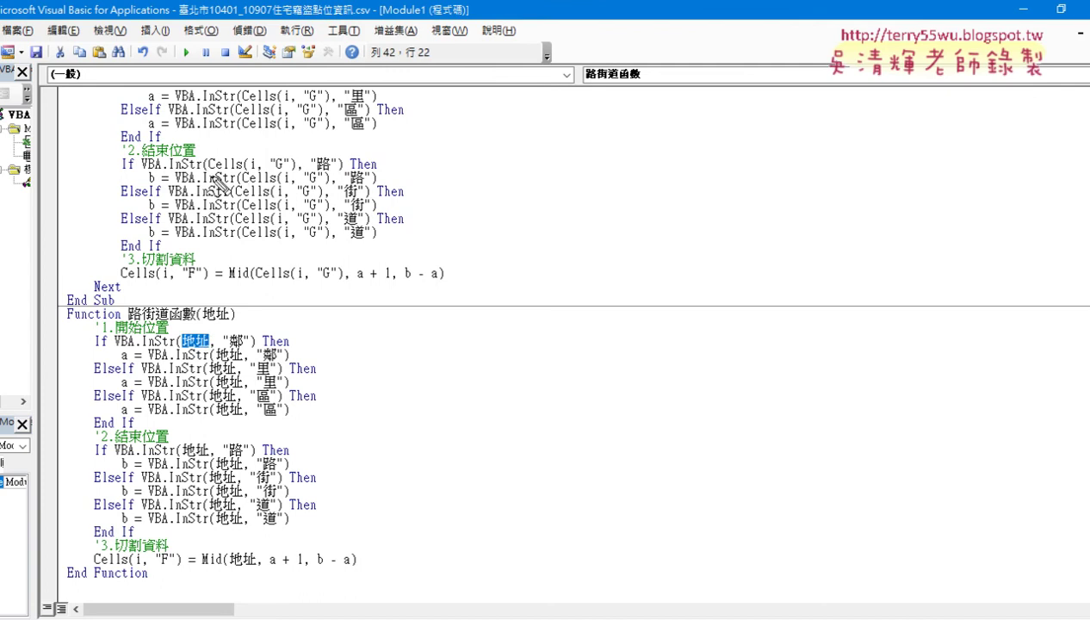
mouse_move(209, 170)
left_mouse_down()
mouse_move(280, 169)
mouse_move(215, 325)
mouse_move(227, 315)
left_mouse_up()
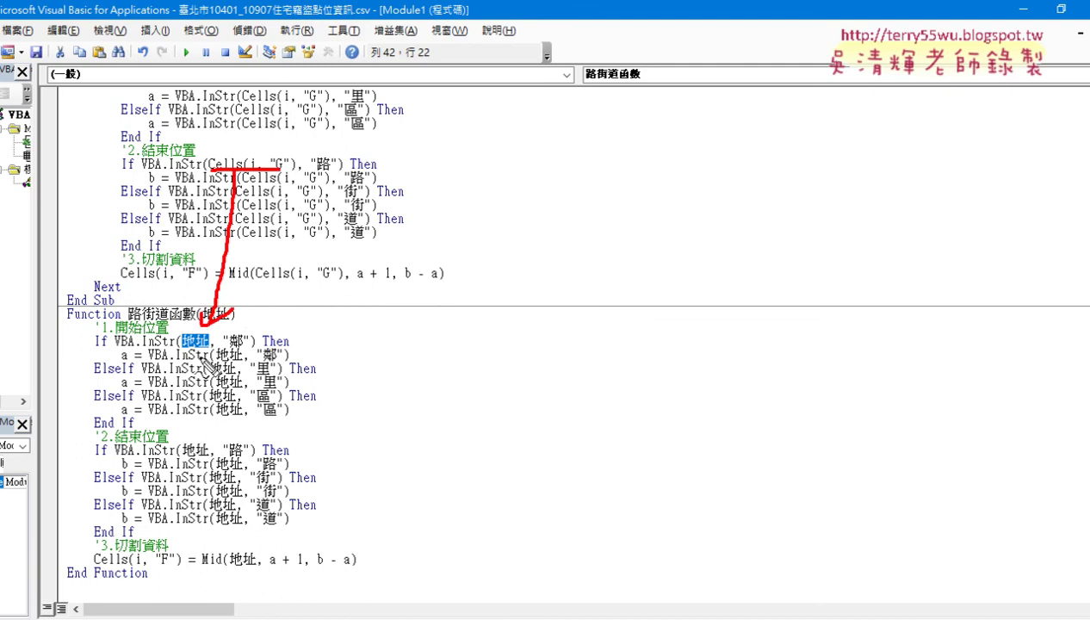
left_click_drag(191, 349, 212, 349)
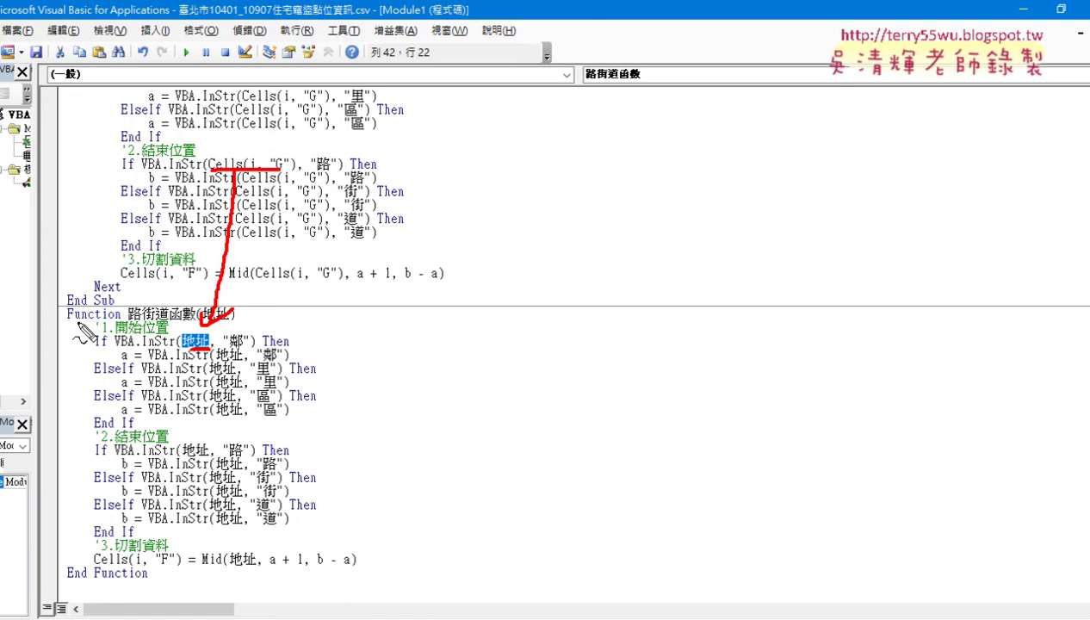
left_click_drag(72, 317, 114, 315)
mouse_move(220, 317)
left_mouse_down()
mouse_move(242, 313)
mouse_move(244, 297)
left_mouse_up()
key("ctrl+z")
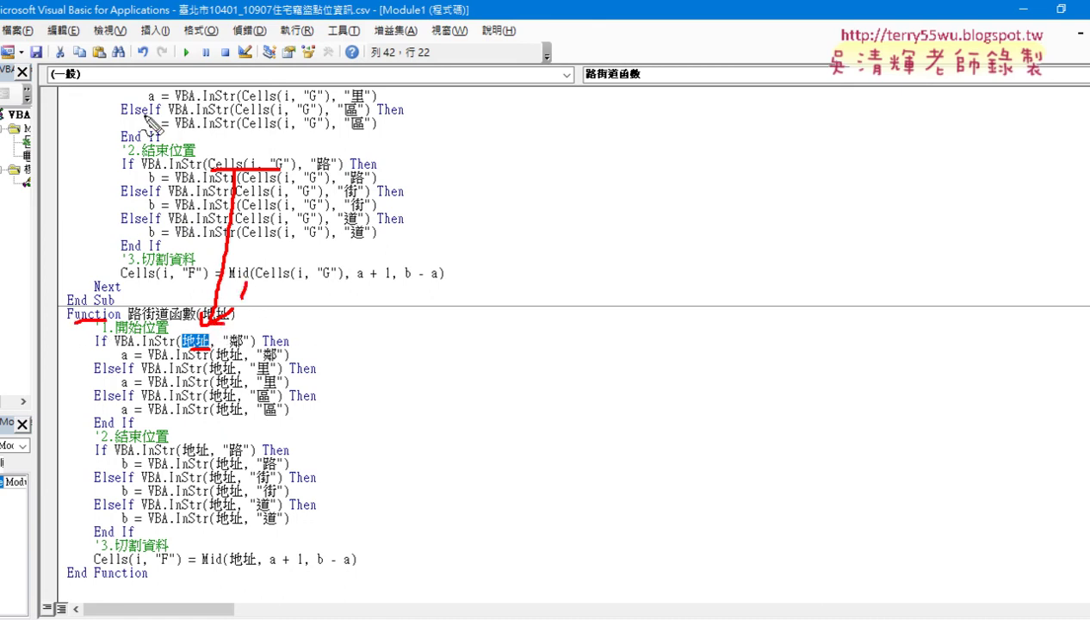
left_click_drag(184, 263, 198, 187)
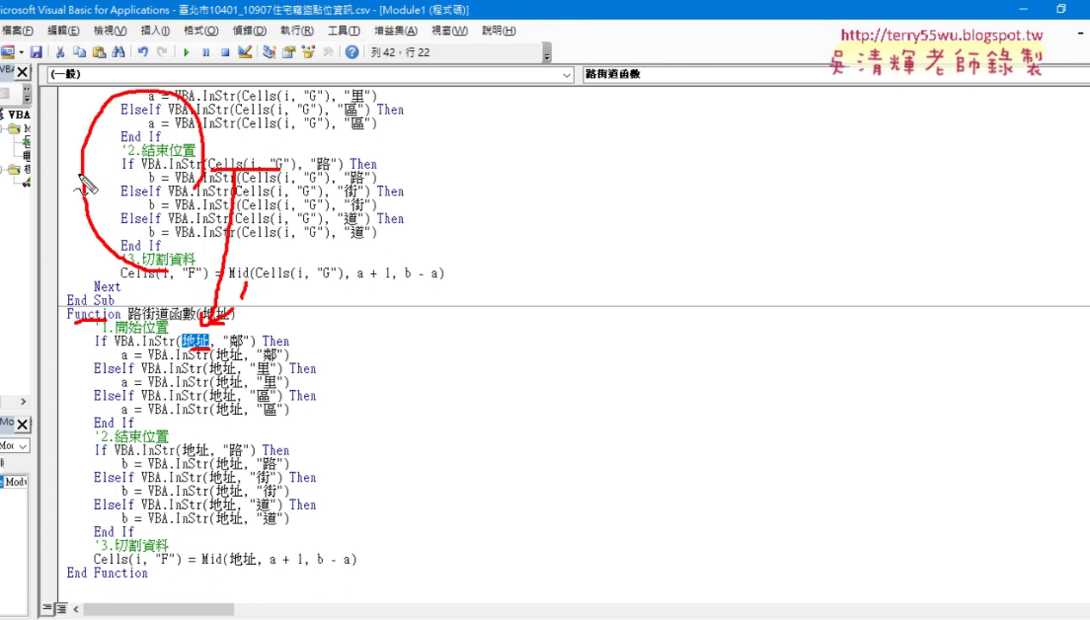
mouse_move(81, 174)
left_mouse_down()
mouse_move(83, 417)
mouse_move(44, 431)
left_mouse_up()
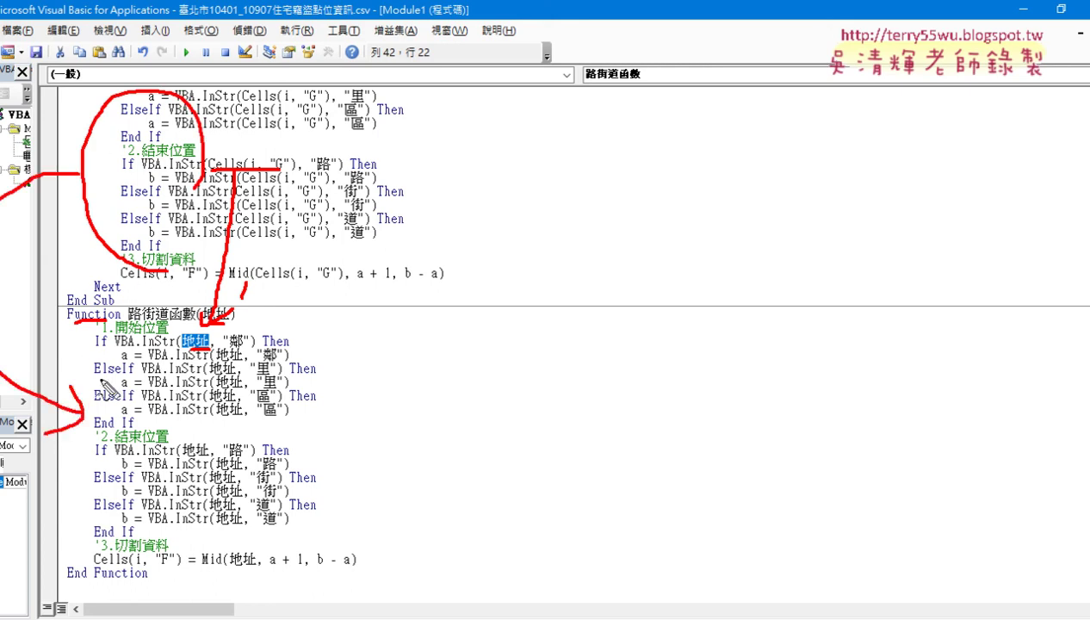
mouse_move(89, 353)
left_mouse_down()
mouse_move(40, 354)
mouse_move(69, 369)
left_mouse_up()
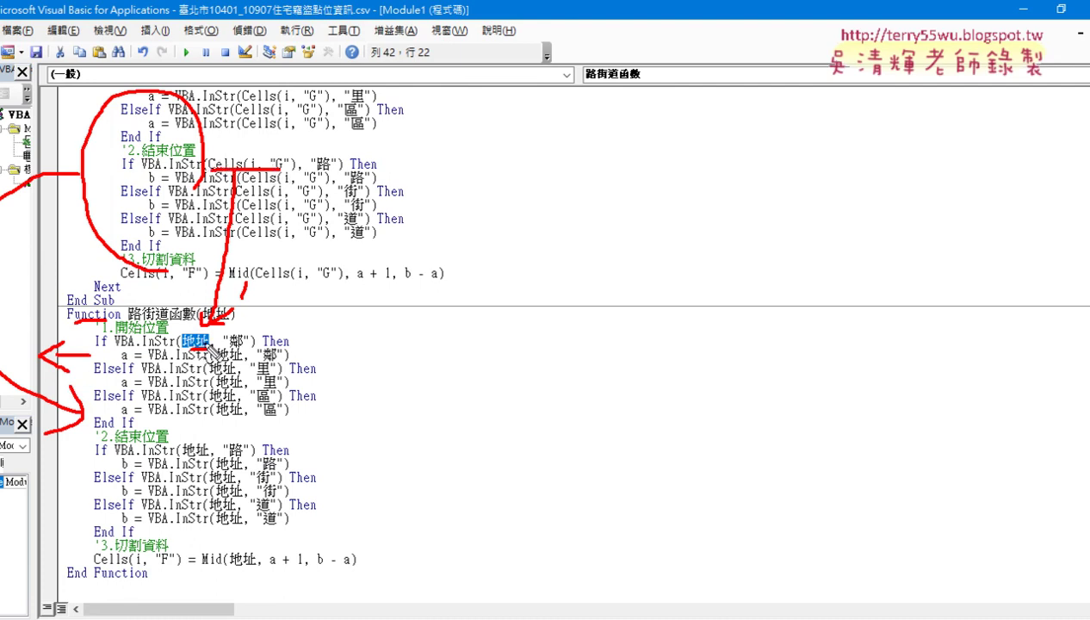
key("Escape")
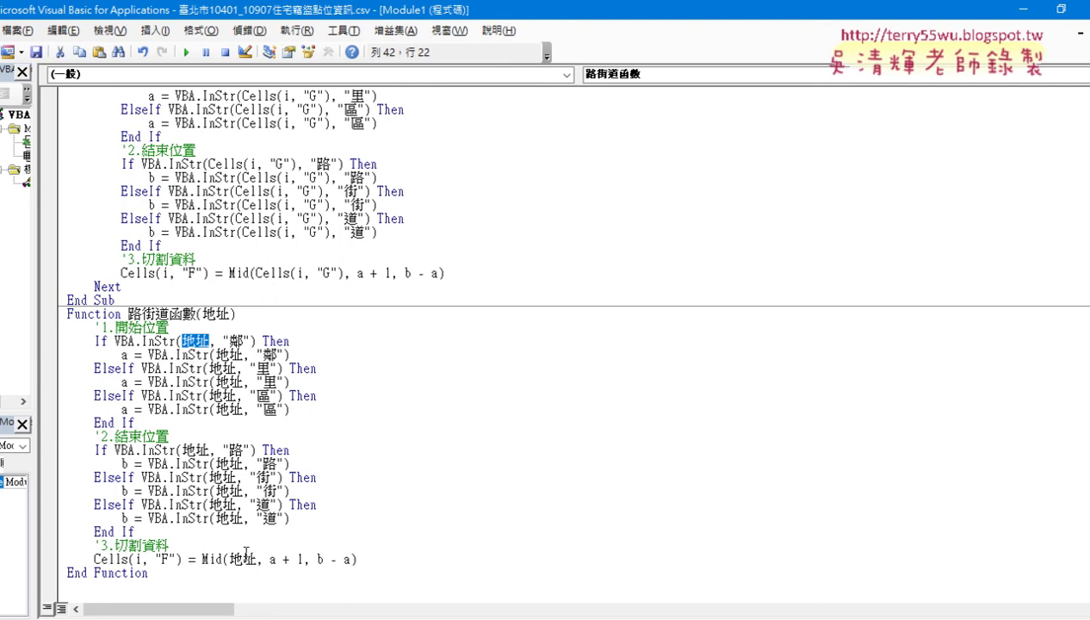
left_click_drag(184, 559, 93, 559)
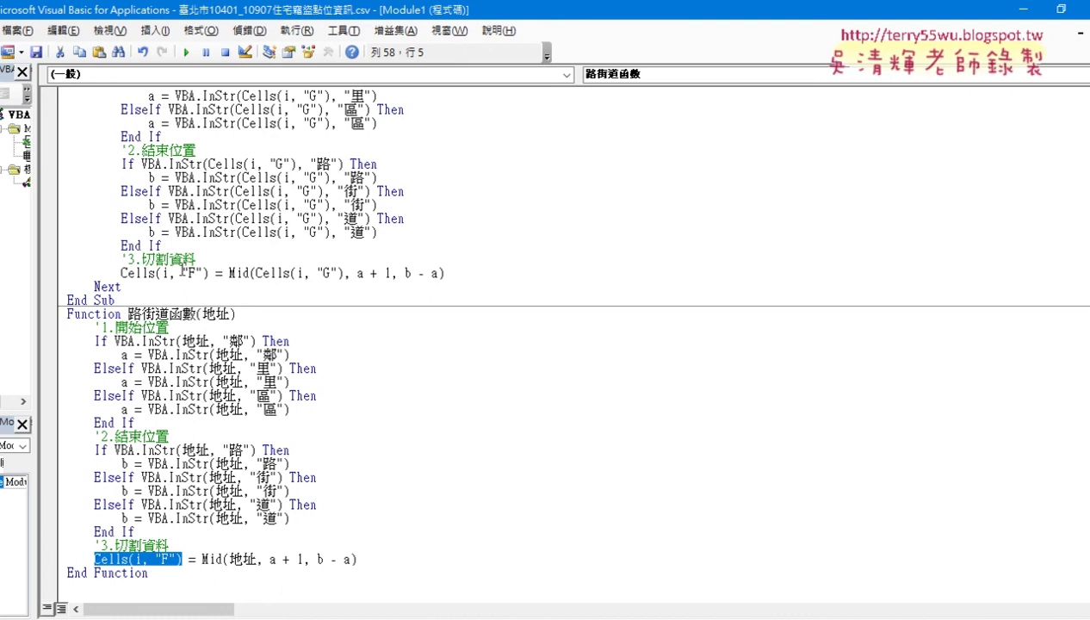
Replace Cells(i, "F") on the function's last line with the name 路街道函數.
left_click_drag(129, 313, 197, 314)
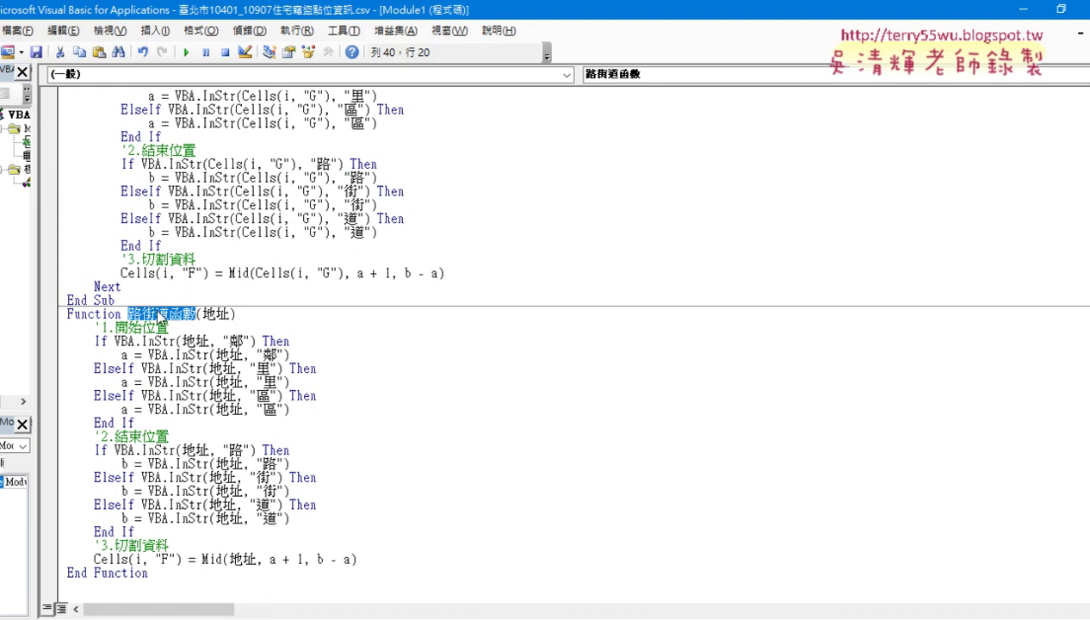
left_click_drag(94, 559, 182, 559)
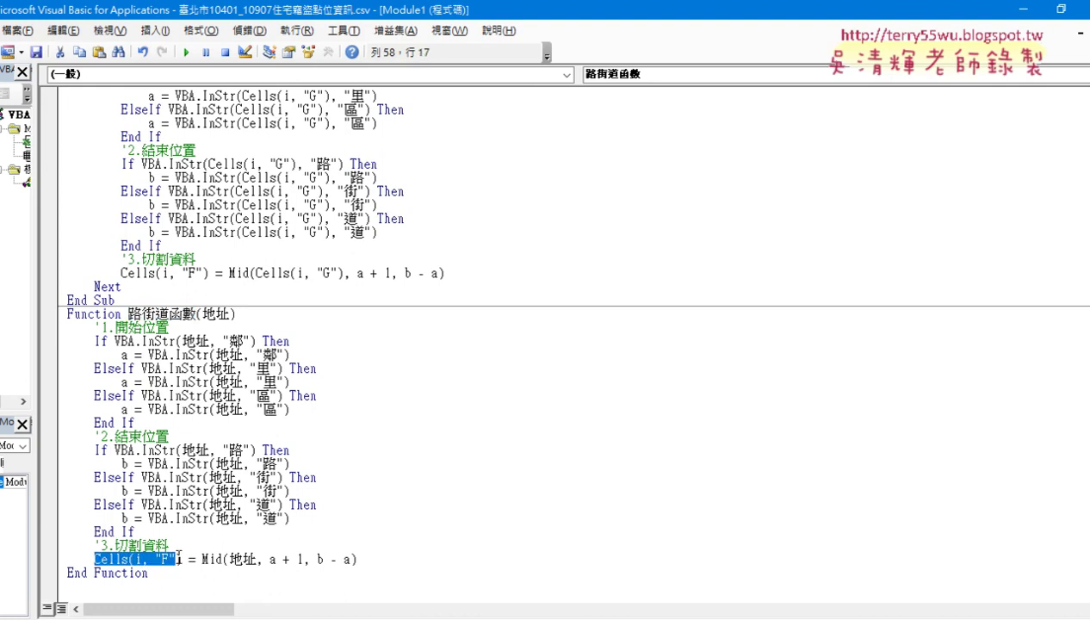
type("路街道函數")
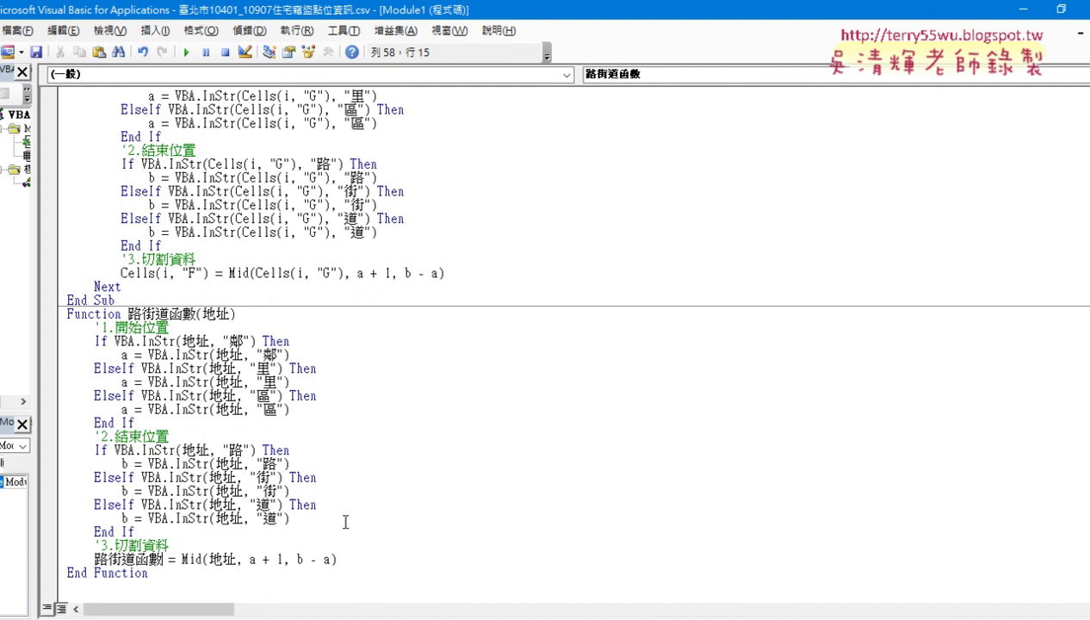
Back in Excel, clear the street names in column F from F2 down to the last record.
left_click(421, 514)
key("alt+F11")
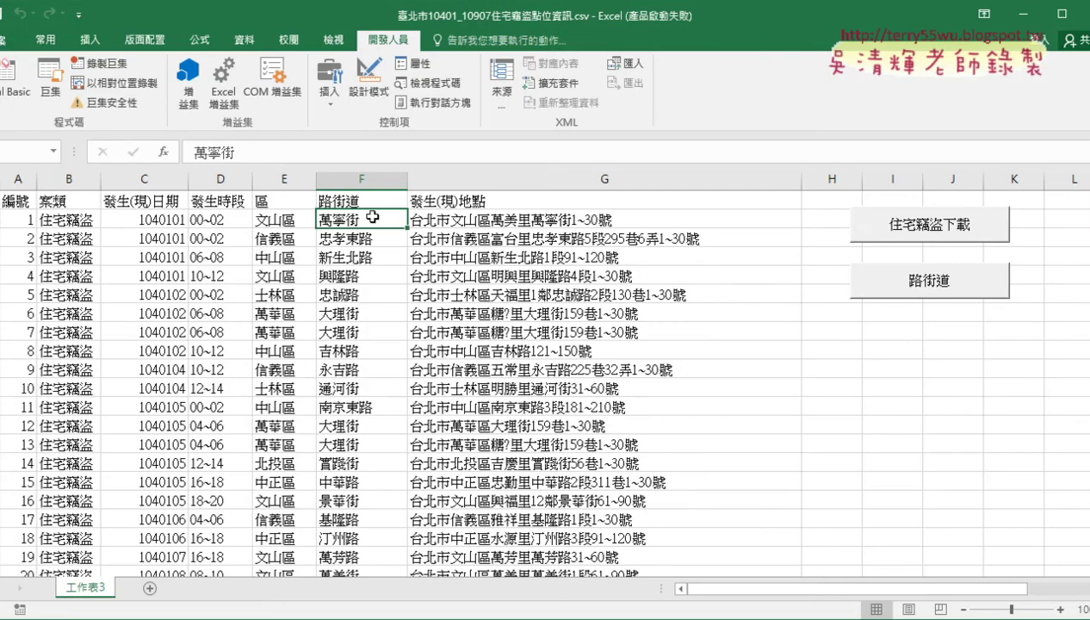
key("ctrl+shift+Down")
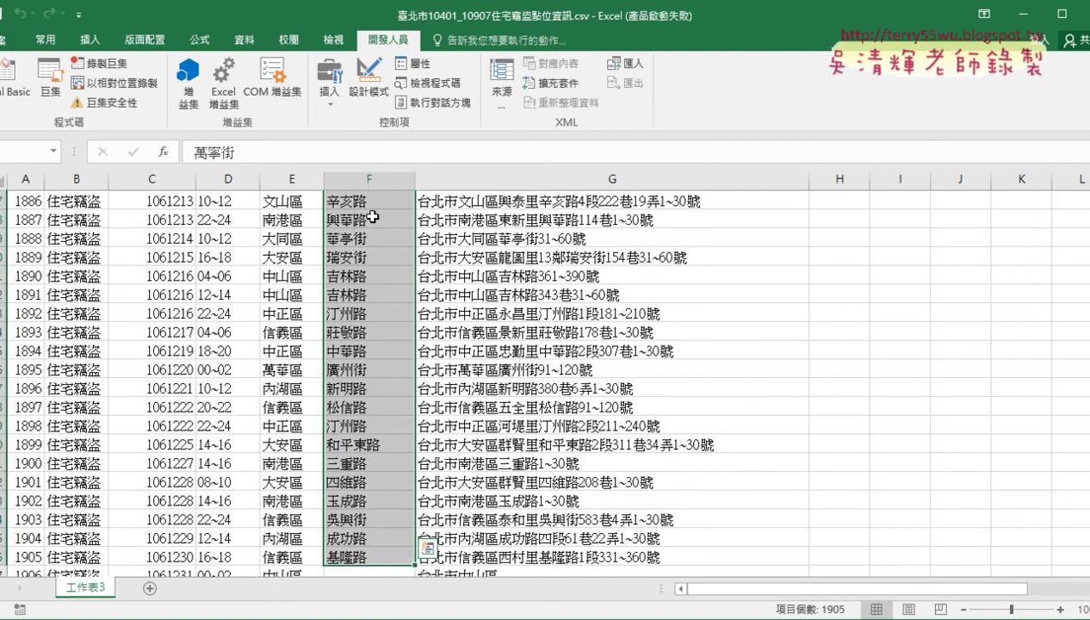
key("Delete")
key("ctrl+BackSpace")
left_click(372, 217)
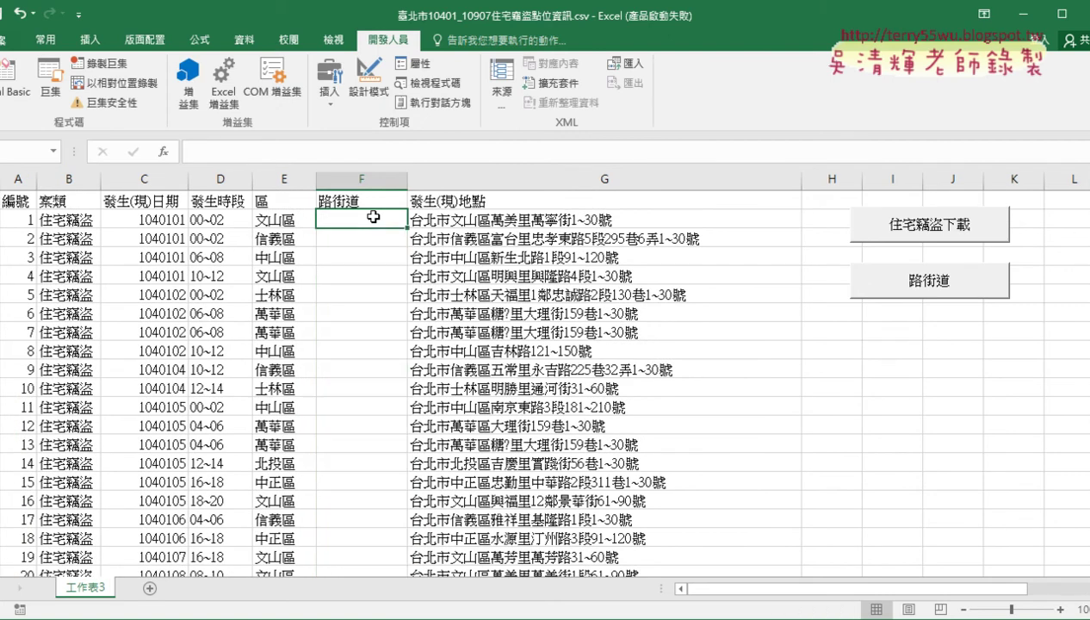
left_click(163, 151)
Pick 路街道函數 from the 使用者定義 category so F2 starts =路街道函數().
left_click(671, 266)
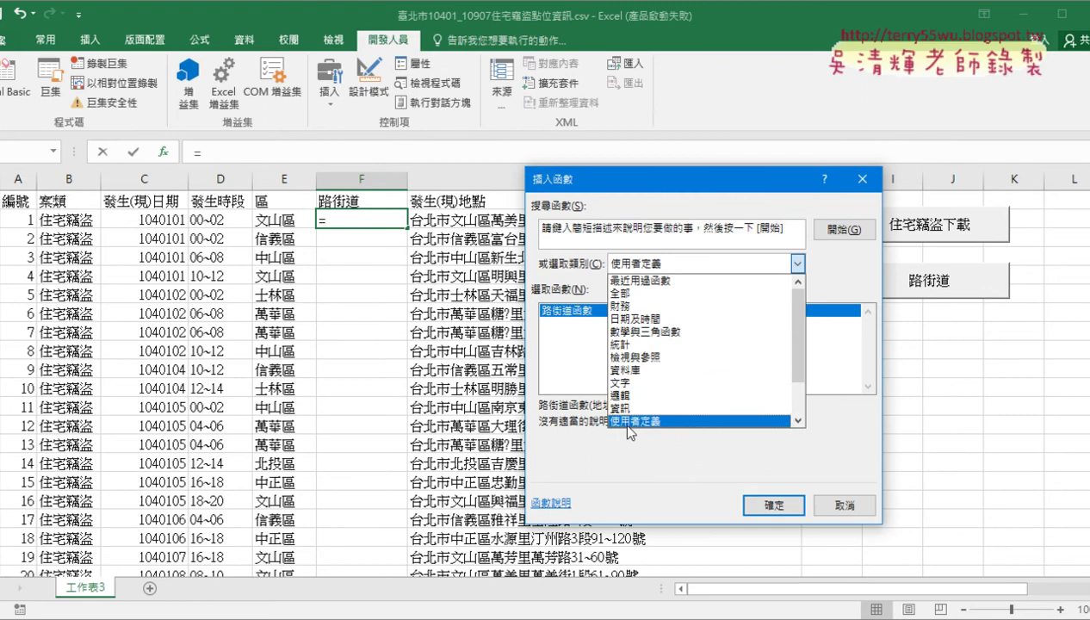
key("ctrl+2")
left_click_drag(641, 415, 663, 442)
left_click_drag(585, 320, 584, 328)
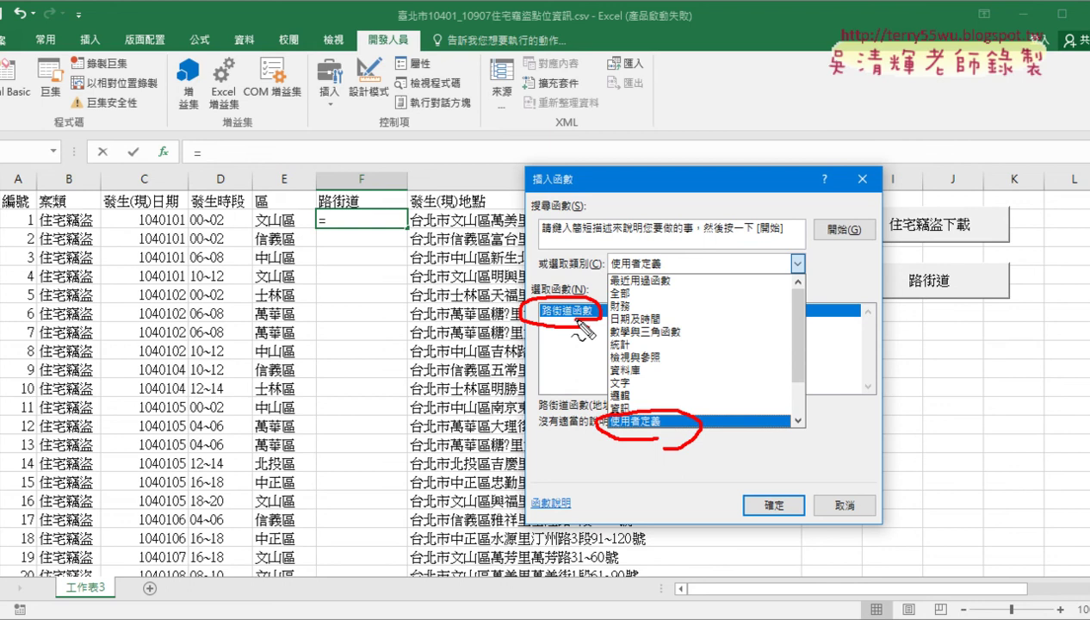
key("Escape")
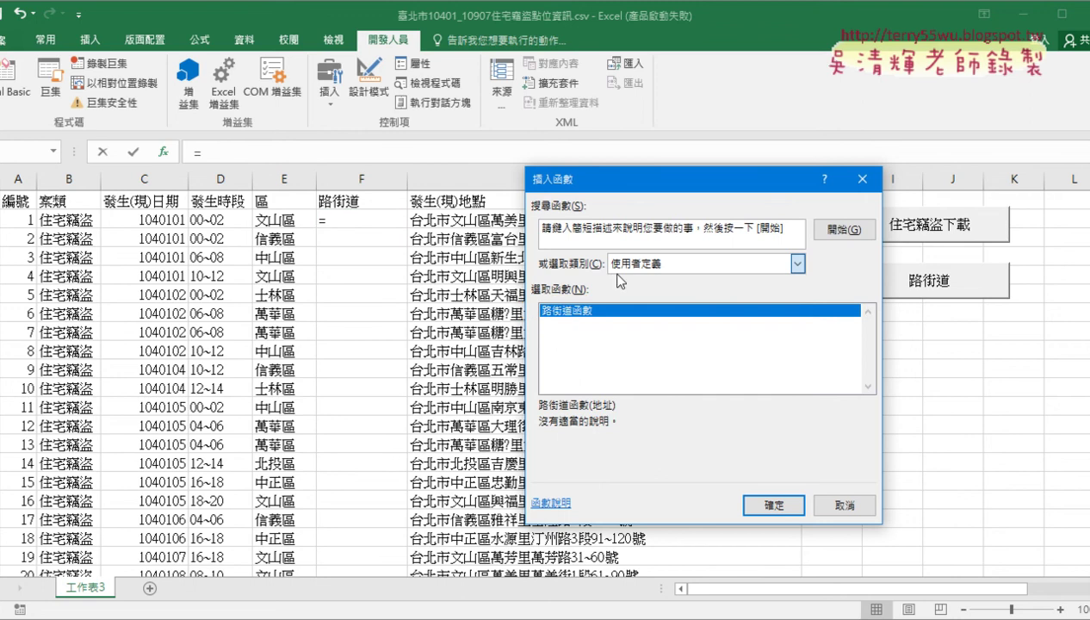
left_click(780, 506)
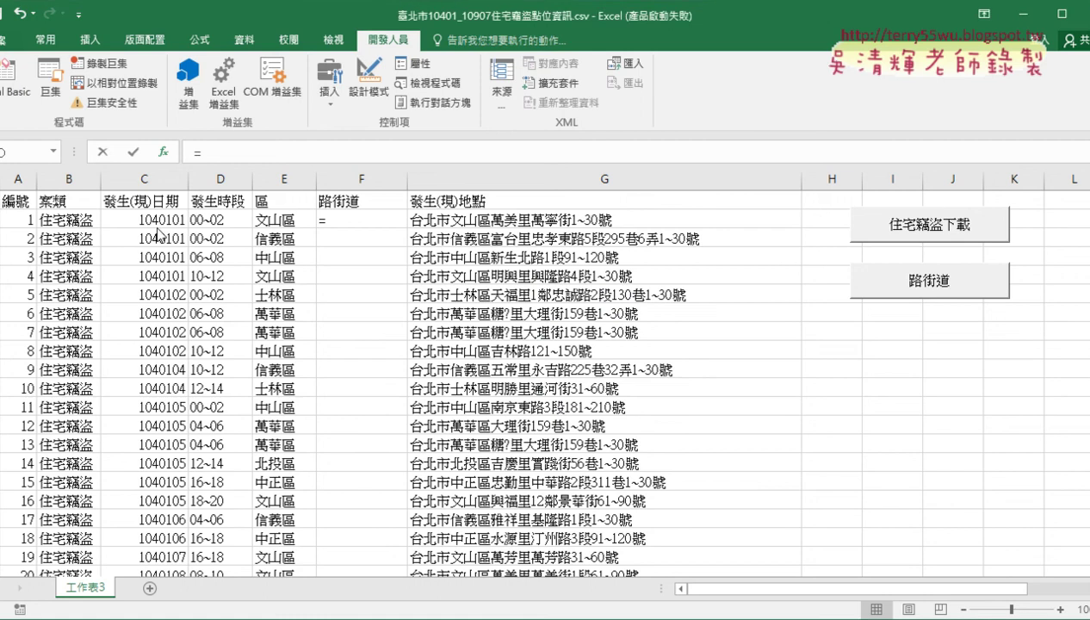
type("路街道函數(")
key("ctrl+a")
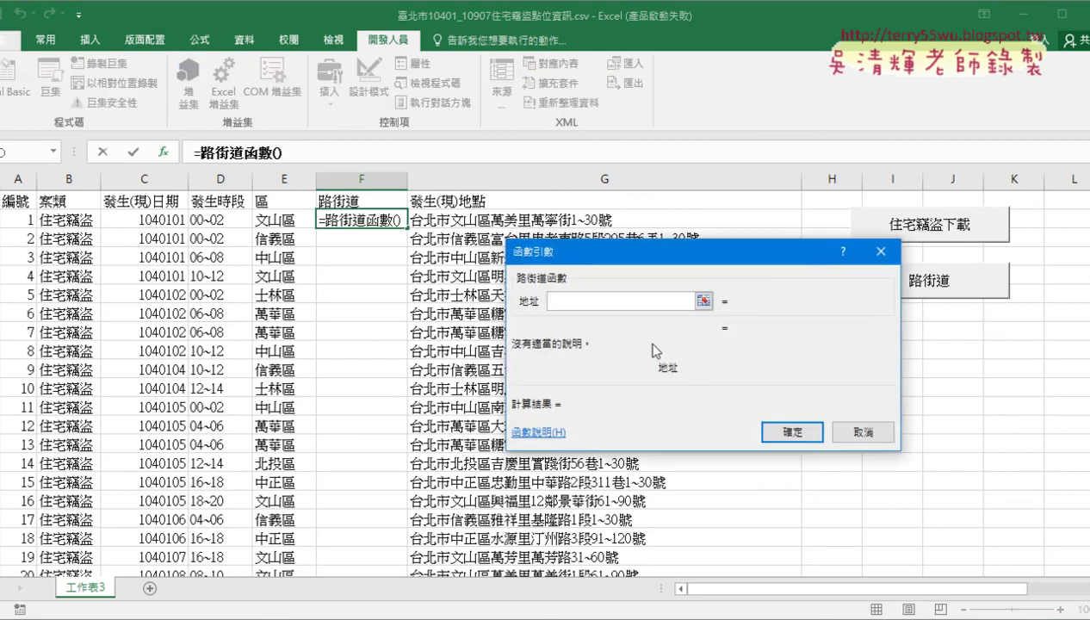
Use G2 as the 地址 argument so F2 holds =路街道函數(G2), showing 萬寧街.
left_click_drag(641, 249, 413, 254)
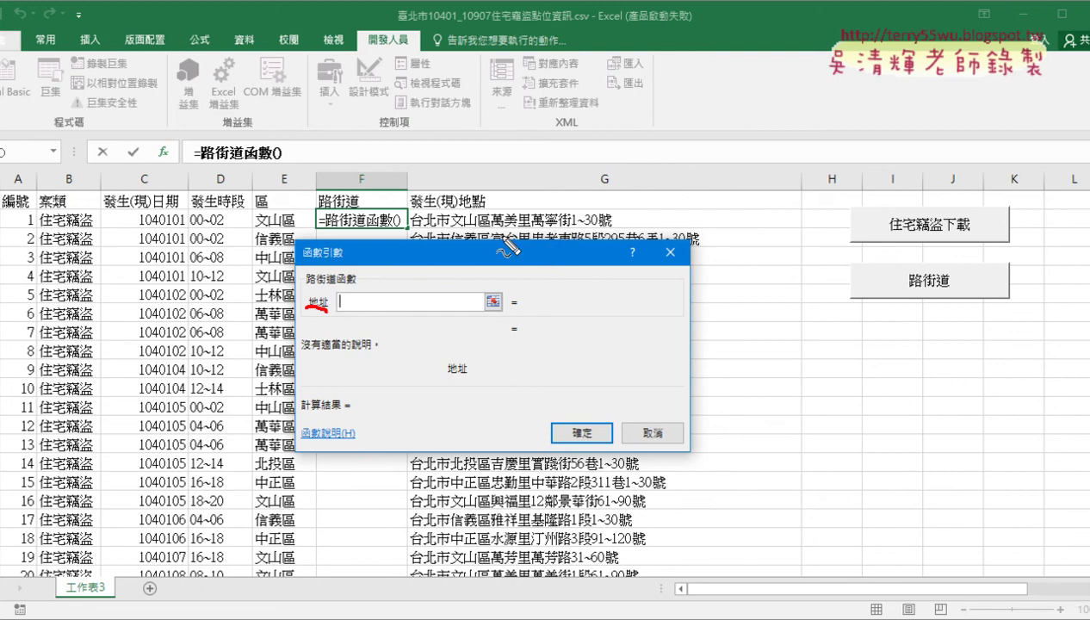
key("Escape")
left_click(513, 222)
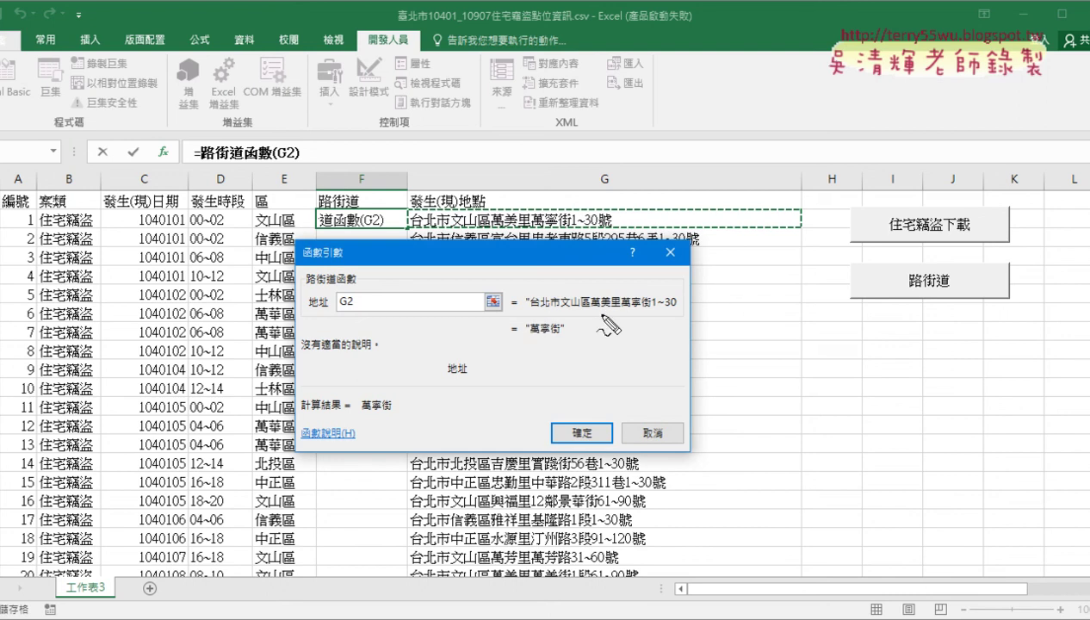
left_click_drag(570, 343, 575, 338)
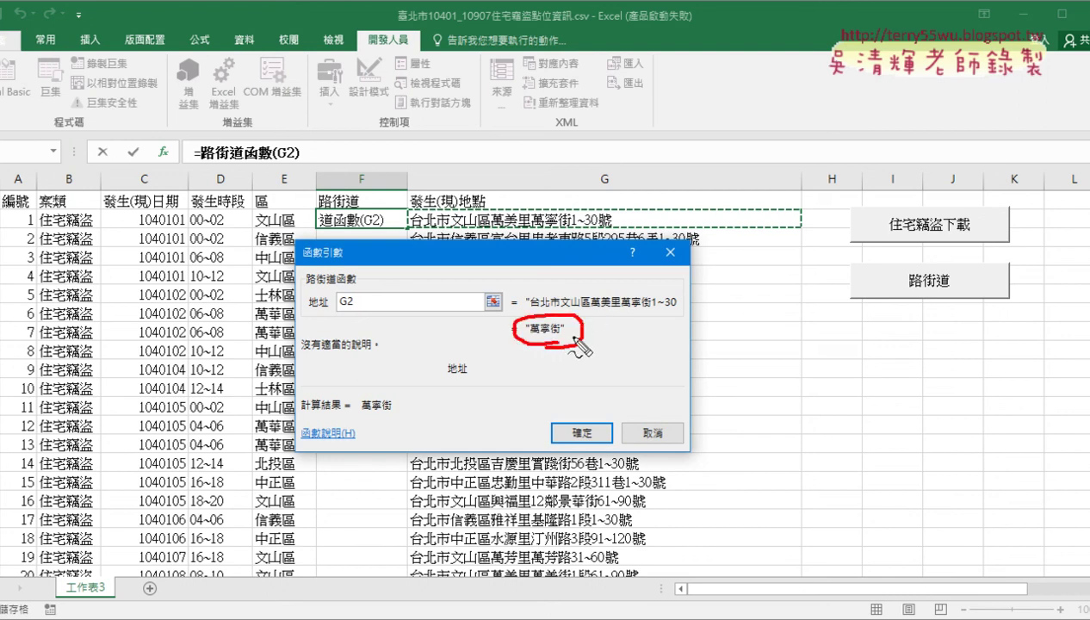
mouse_move(542, 316)
left_mouse_down()
mouse_move(396, 217)
mouse_move(372, 244)
left_mouse_up()
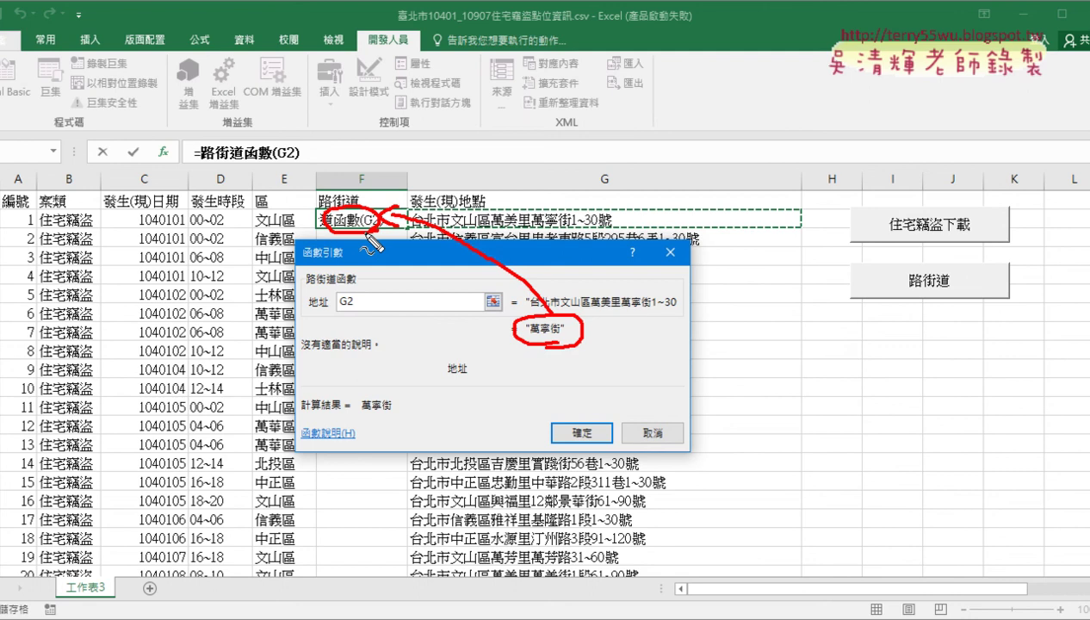
key("Escape")
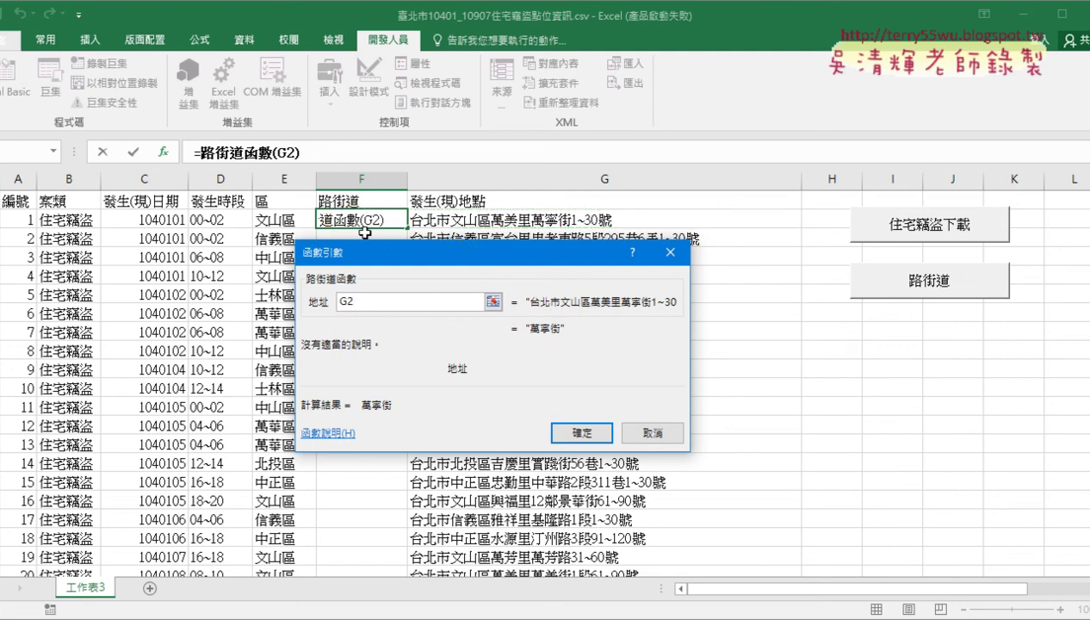
left_click(568, 433)
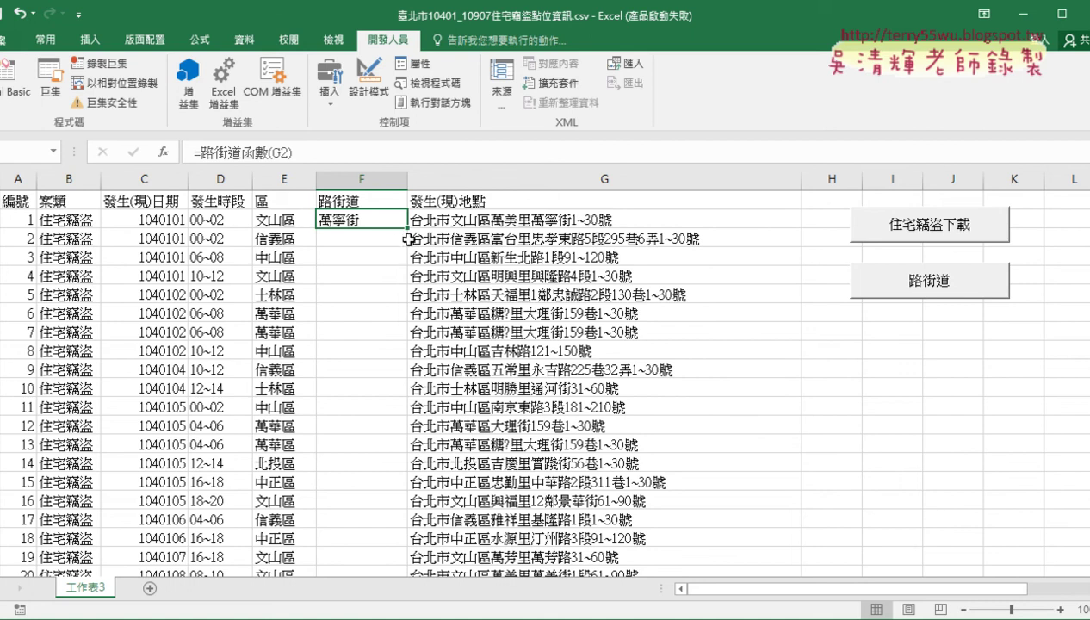
Fill F2's formula down all of column F and go back to the VBA editor.
double_click(408, 229)
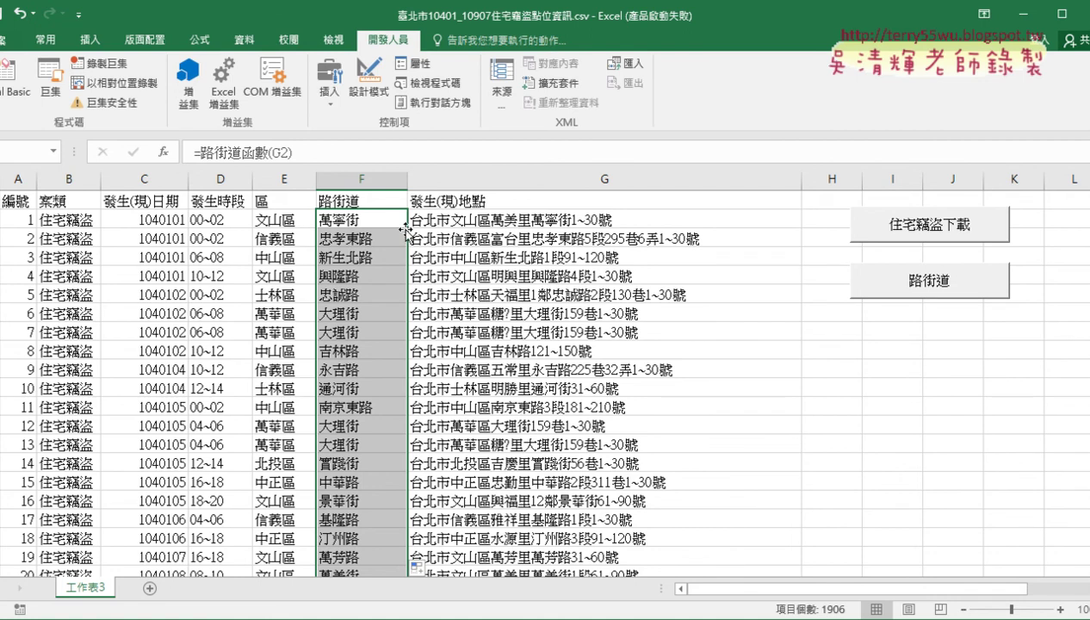
left_click(9, 91)
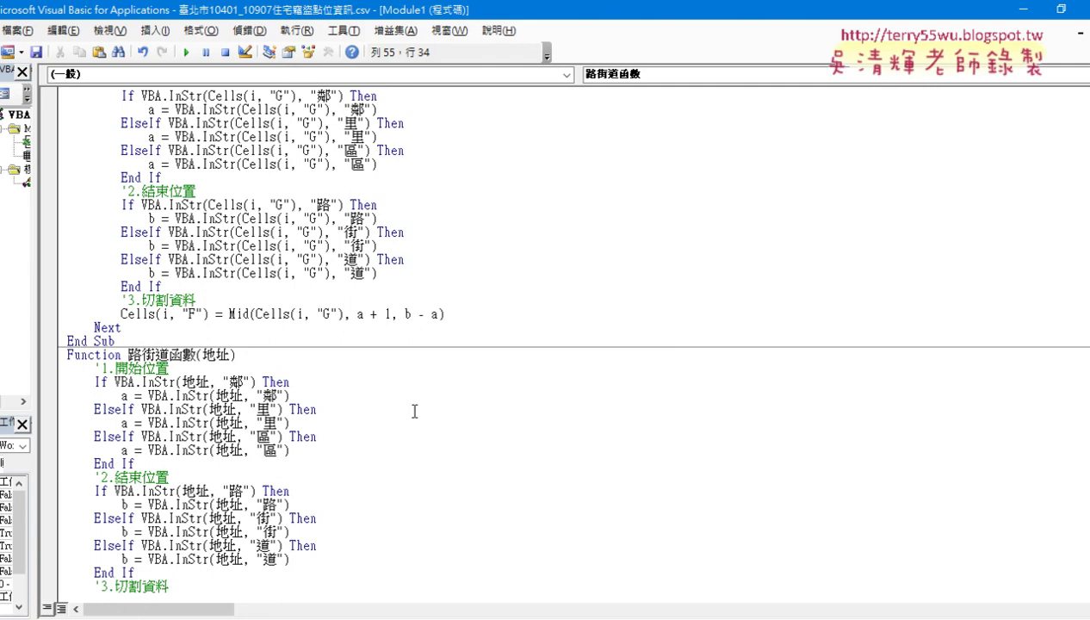
Review the old 路街道 Sub code, then return to Excel and select column F.
scroll(465, 465, "down", 1)
scroll(479, 474, "up", 2)
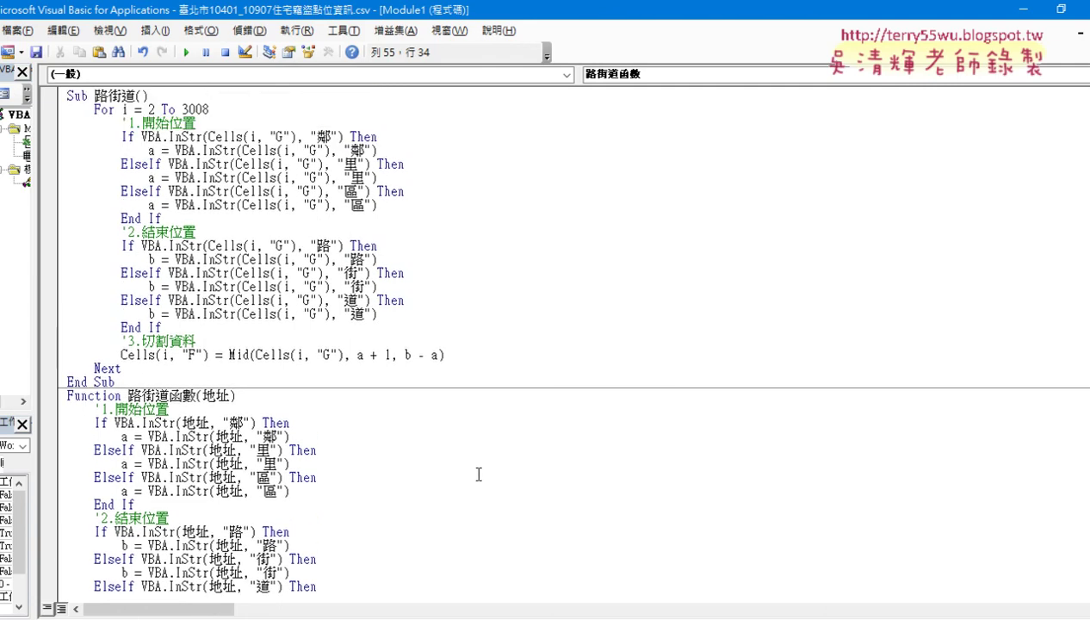
mouse_move(138, 381)
left_mouse_down()
mouse_move(120, 353)
mouse_move(59, 96)
left_mouse_up()
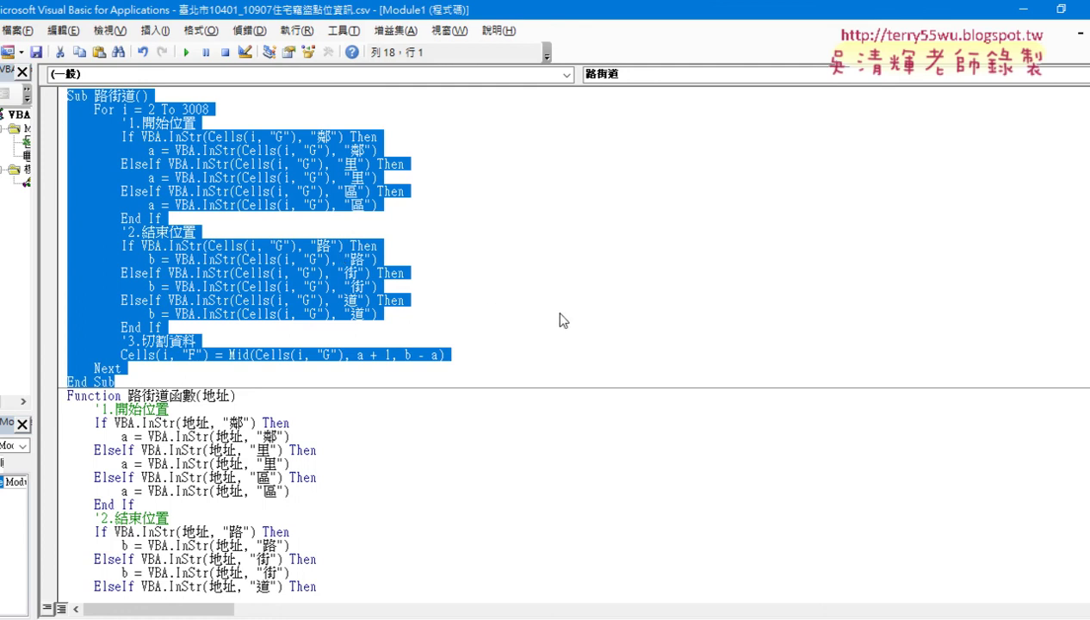
scroll(563, 320, "up", 2)
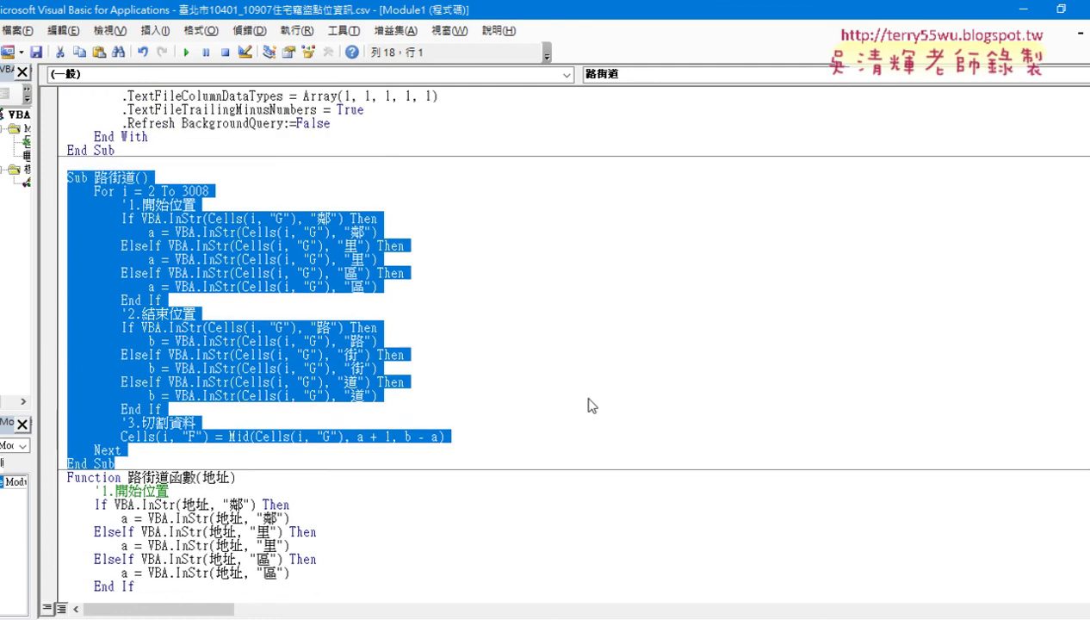
left_click(670, 399)
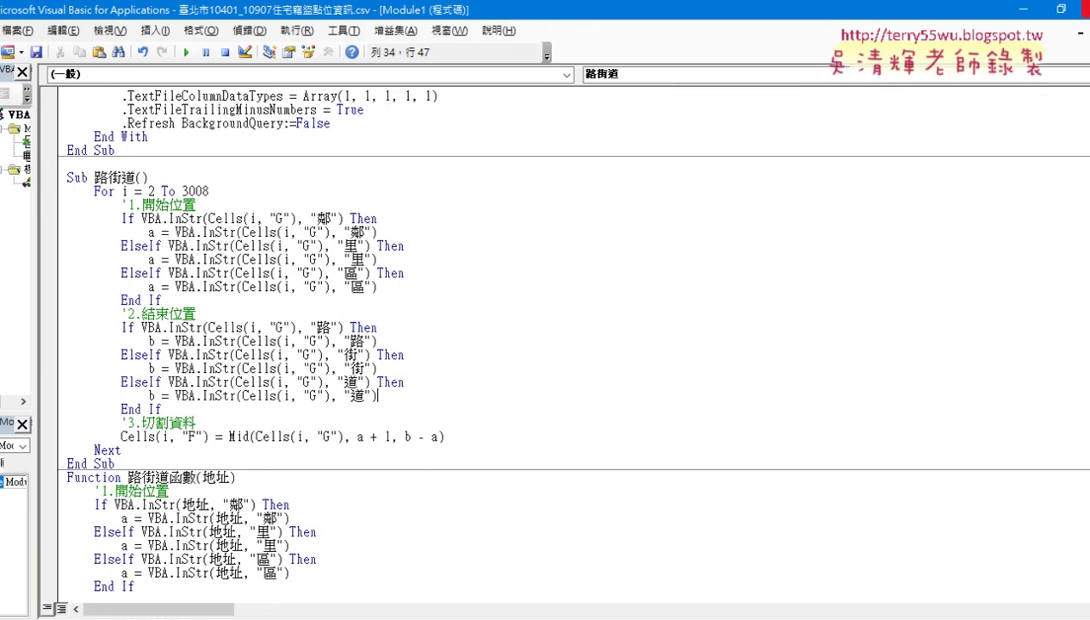
left_click(1074, 9)
left_click(346, 180)
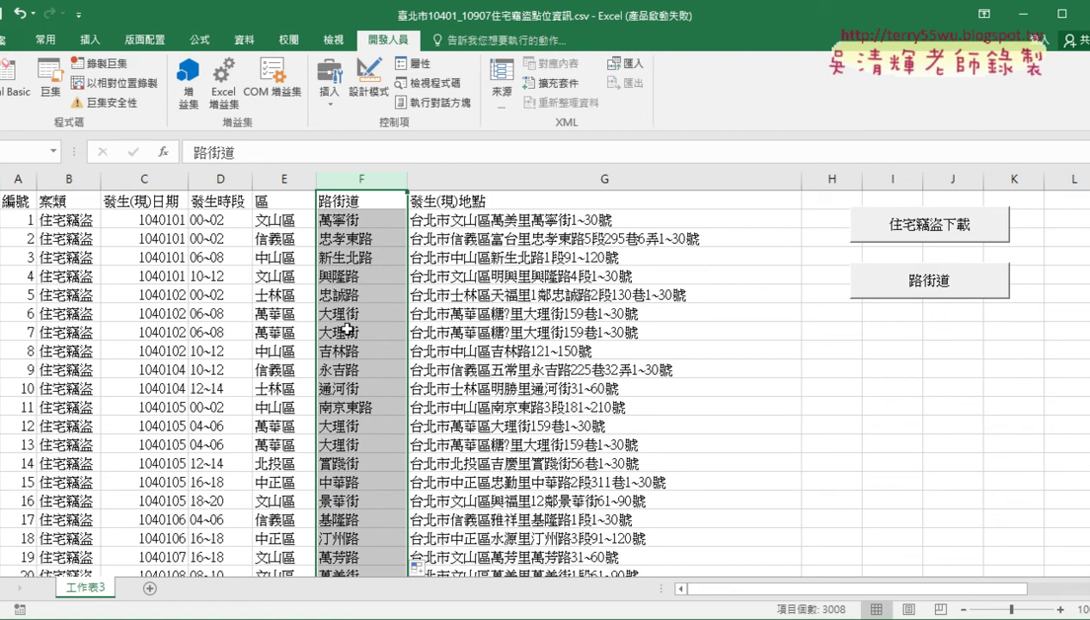
Insert a pivot table from 工作表3!$A$1:$G$3008 on a new worksheet.
left_click(370, 372)
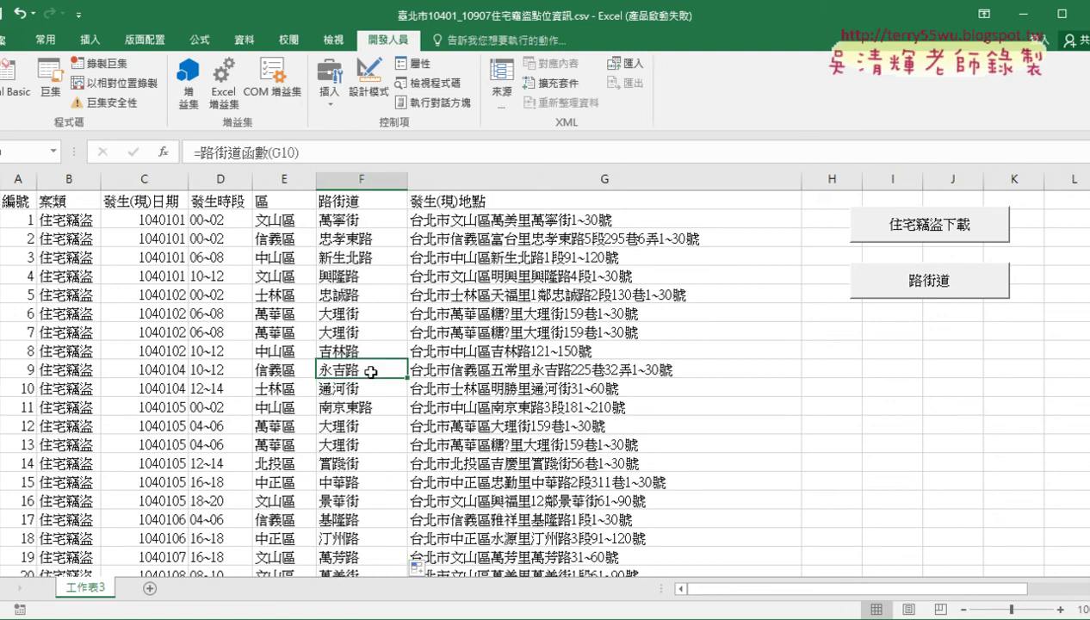
left_click(360, 204)
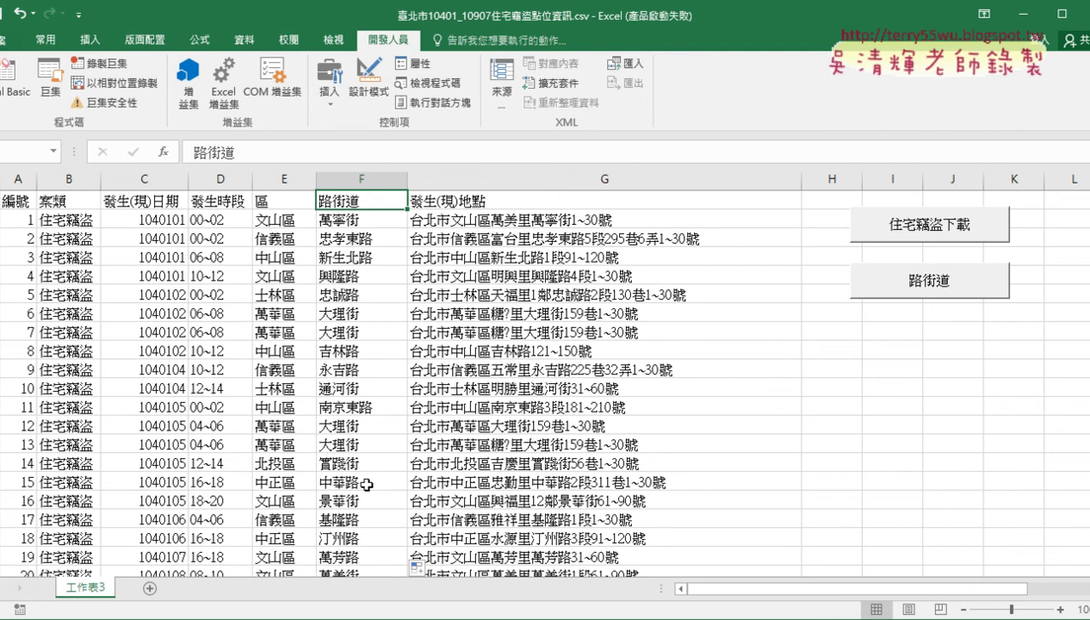
left_click(92, 41)
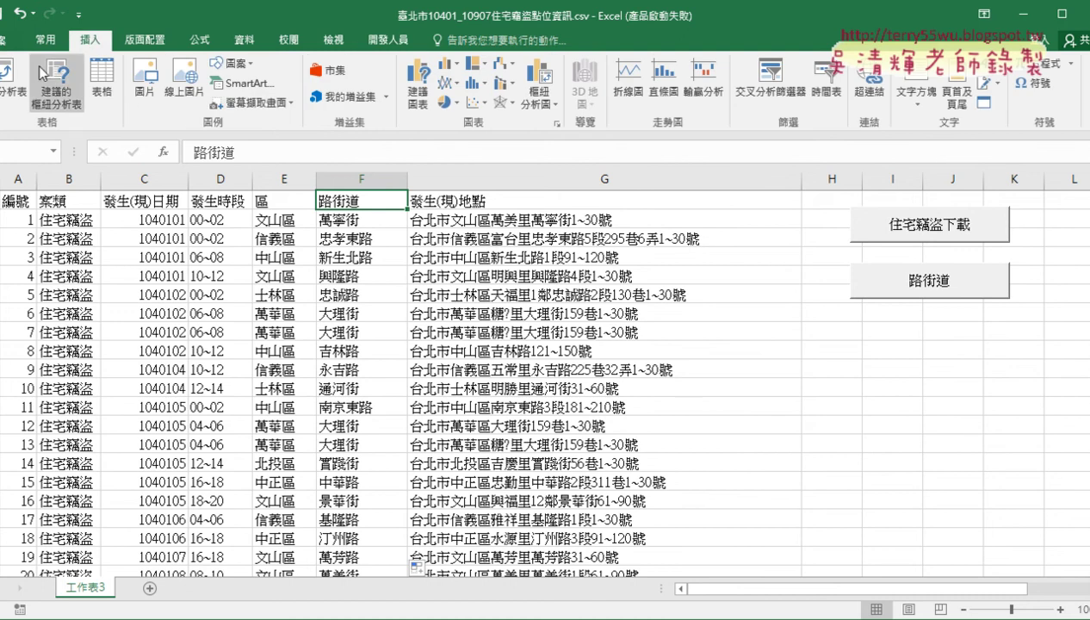
left_click(11, 86)
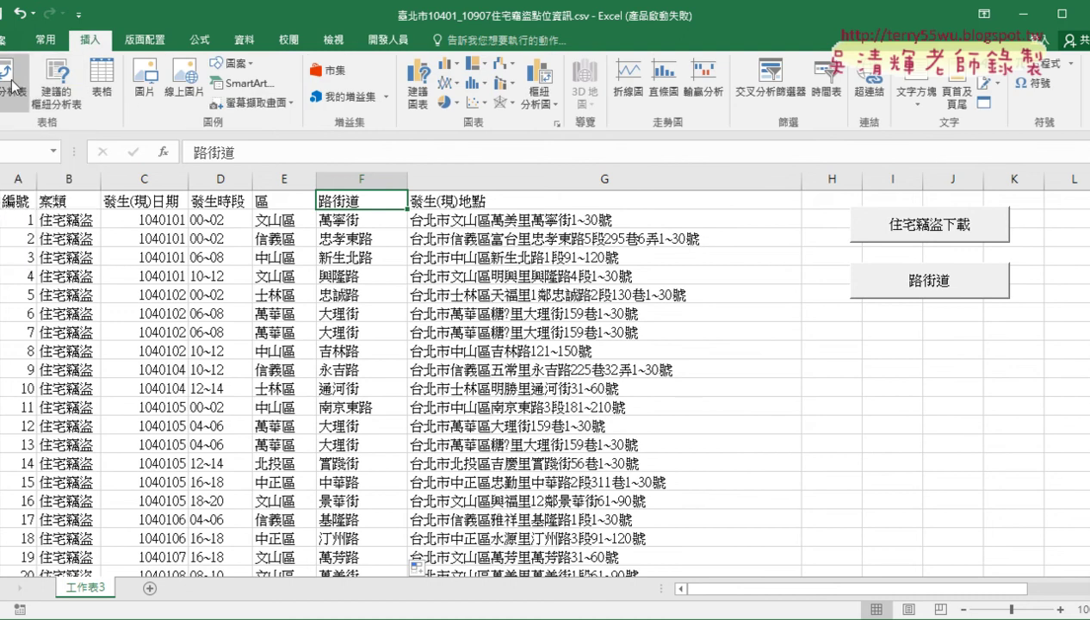
mouse_move(8, 86)
left_mouse_down()
mouse_move(34, 56)
mouse_move(101, 50)
left_mouse_up()
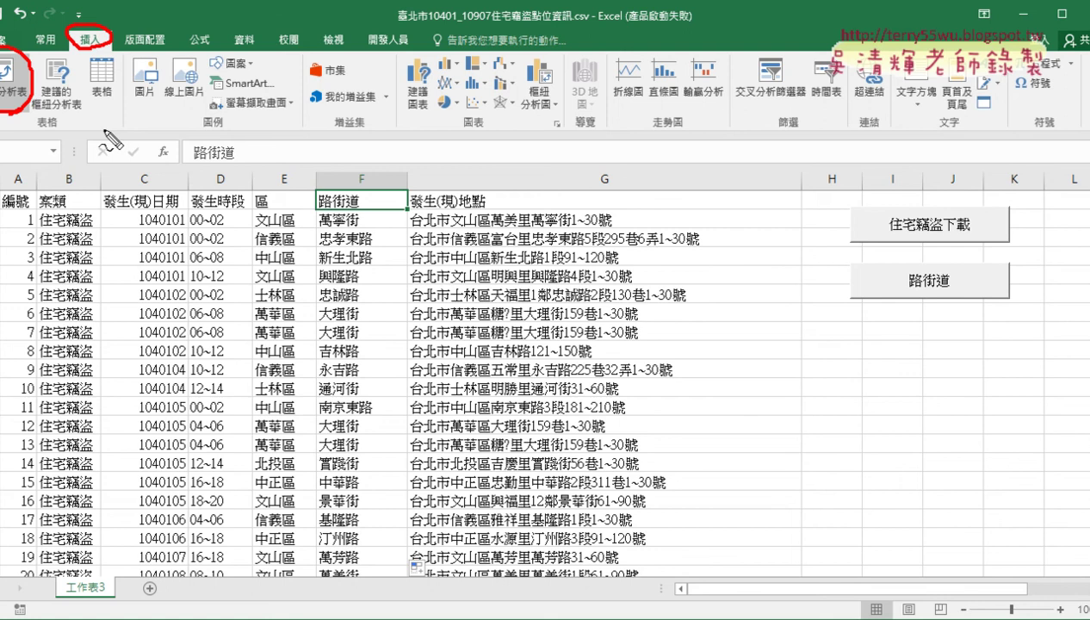
key("Escape")
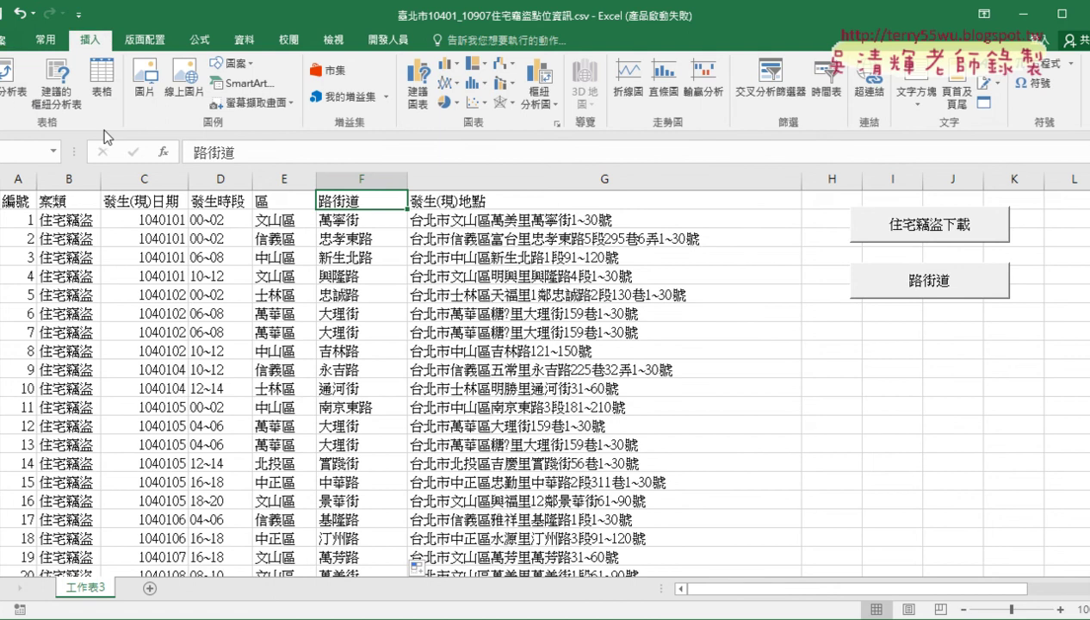
left_click(10, 85)
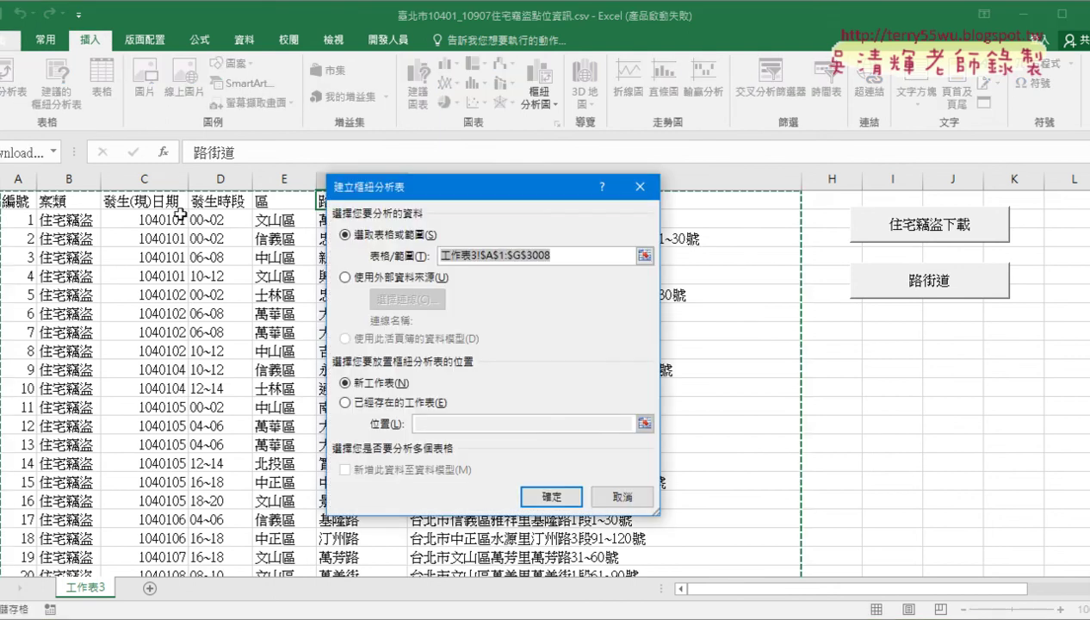
left_click(551, 496)
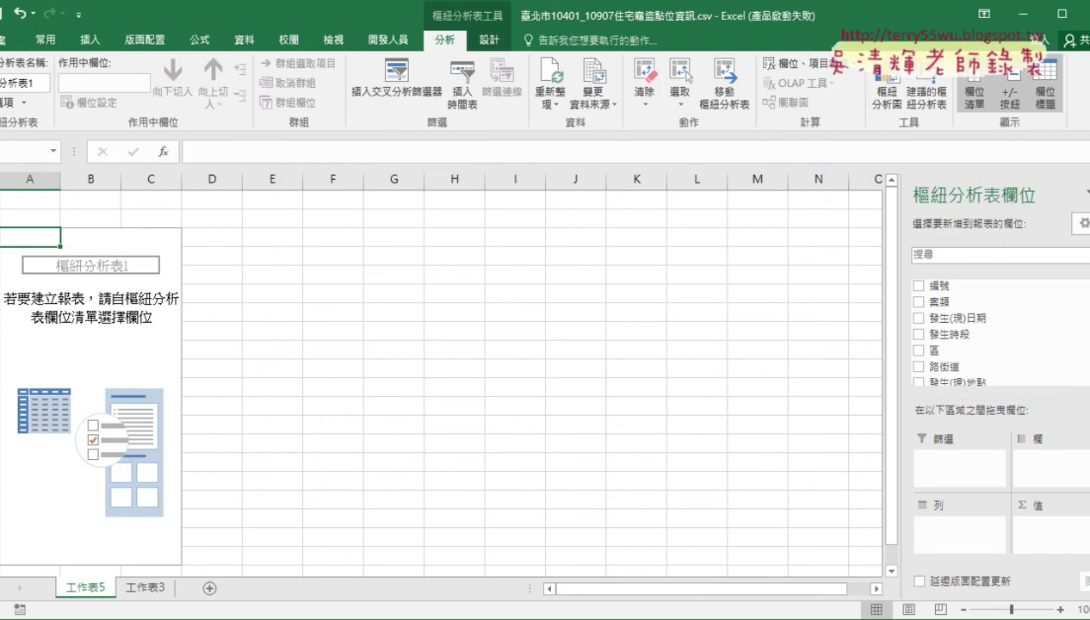
Put 路街道 in both Rows and Values to get 計數 - 路街道 per street.
scroll(971, 340, "down", 2)
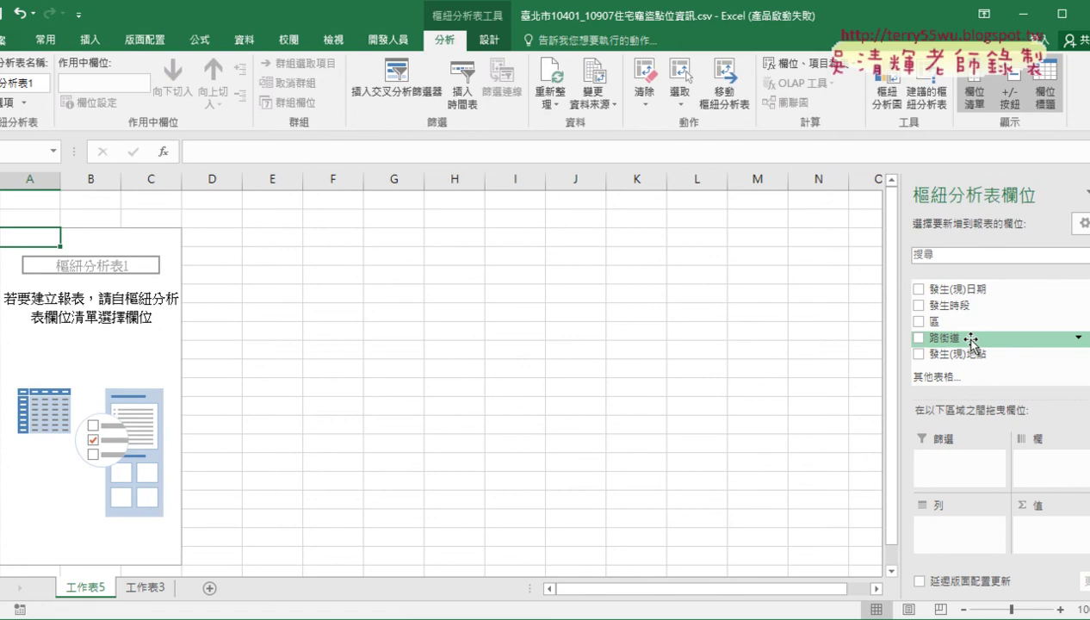
left_click_drag(971, 340, 954, 533)
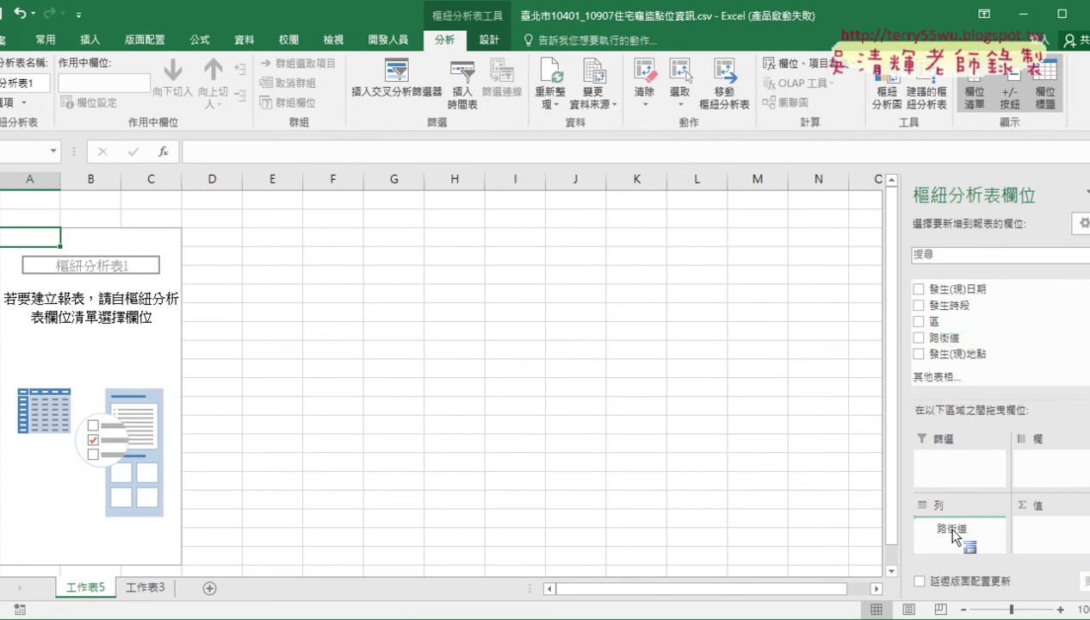
left_click_drag(953, 534, 947, 527)
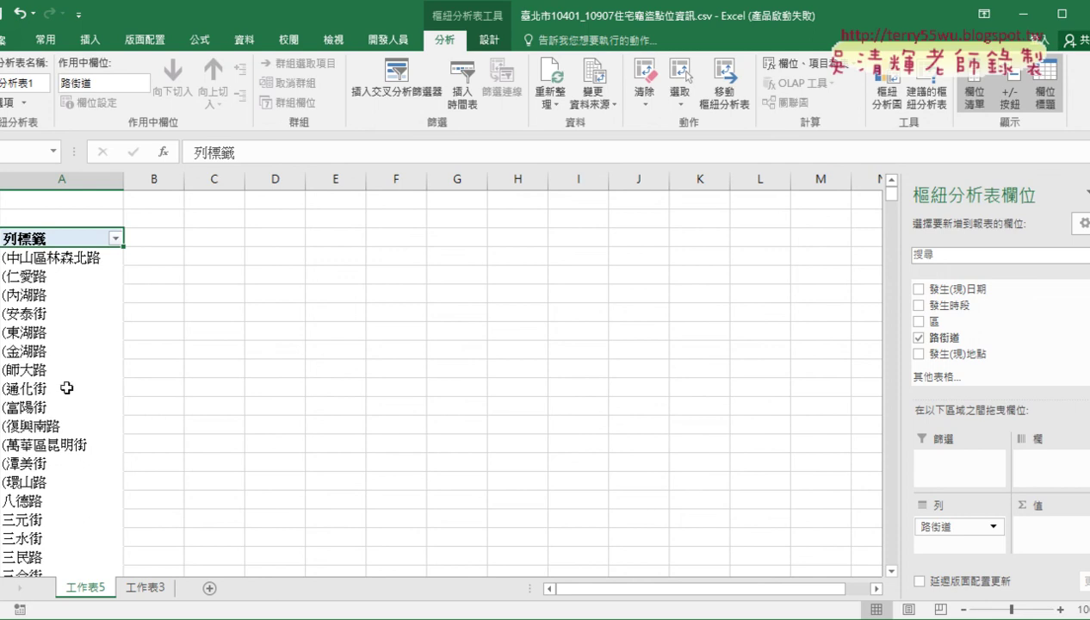
mouse_move(972, 338)
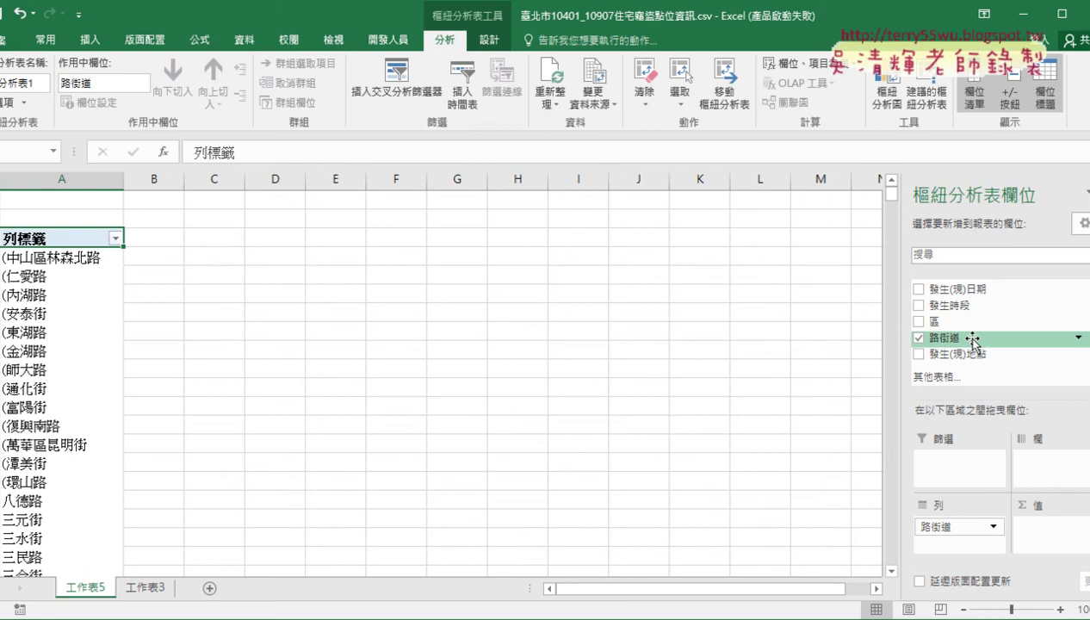
left_click_drag(972, 340, 1049, 534)
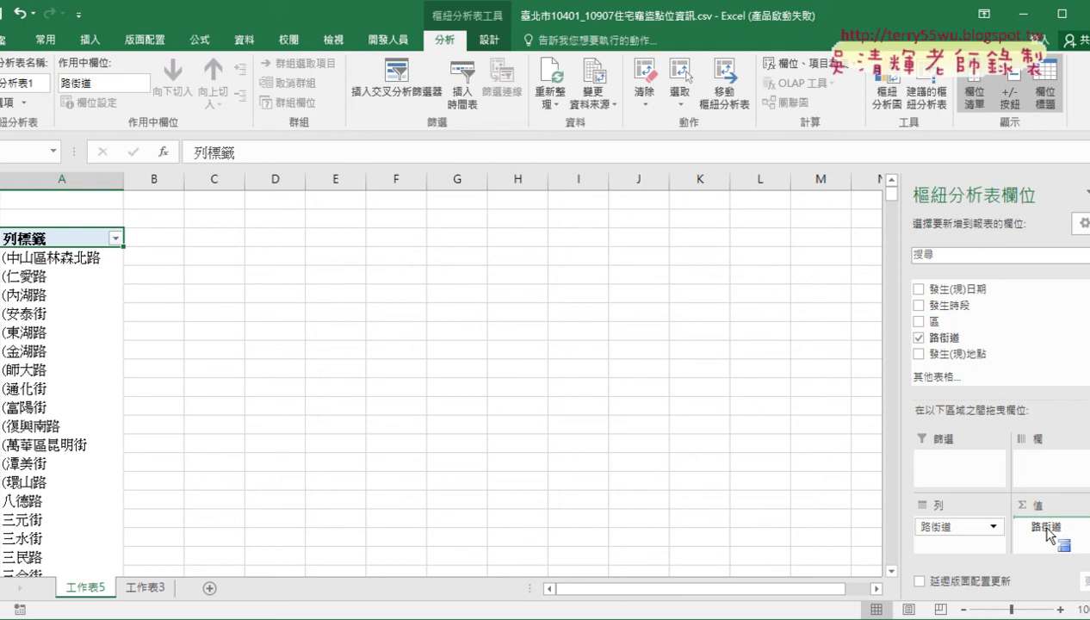
left_click_drag(1049, 534, 1049, 533)
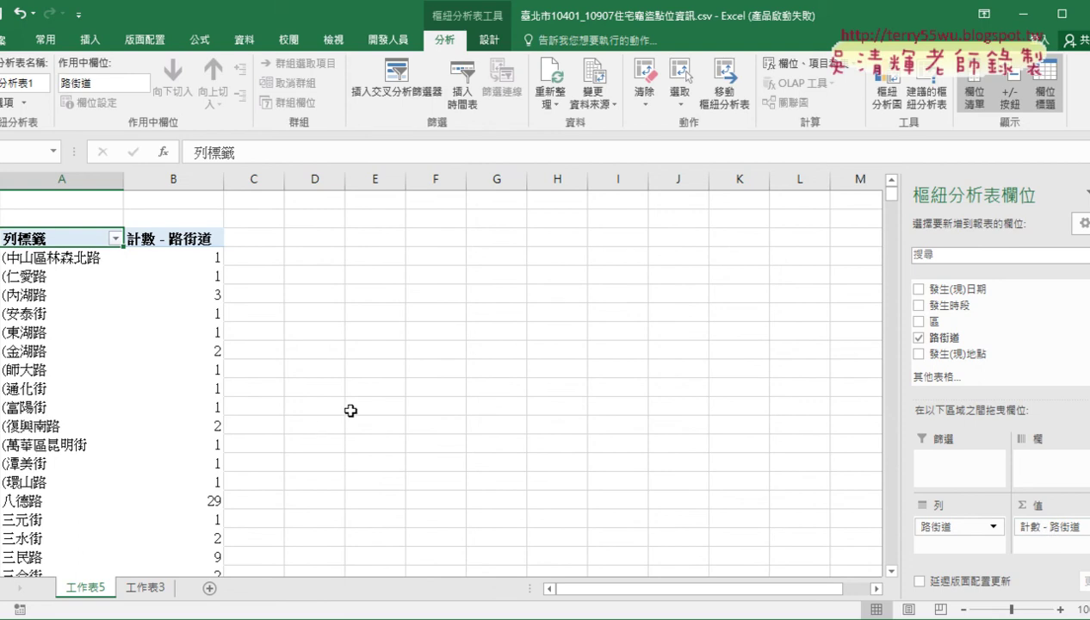
left_click(196, 257)
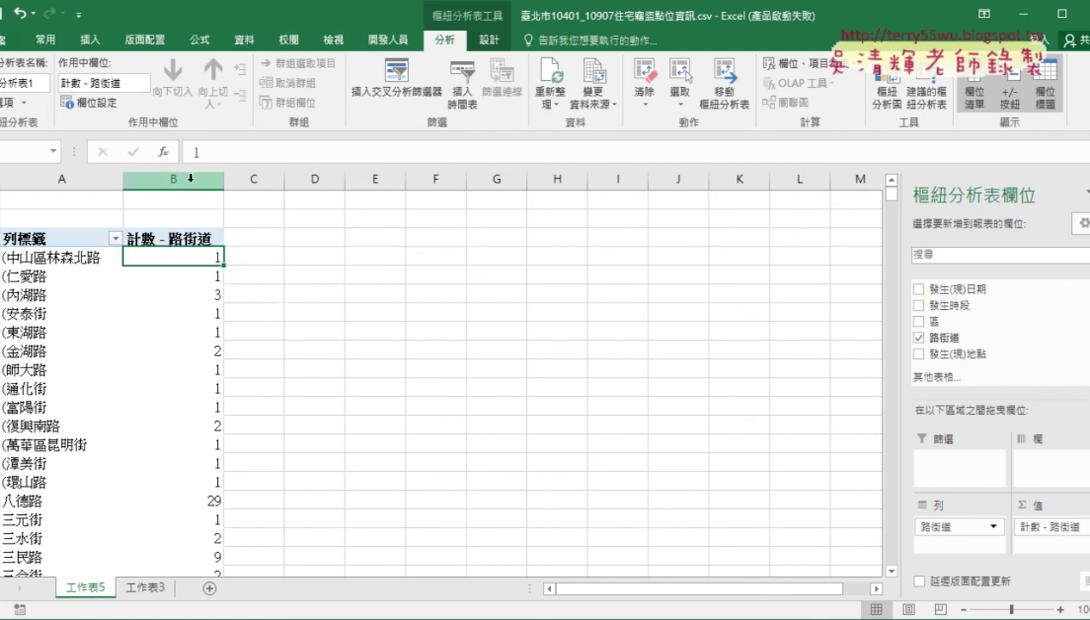
Sort street counts Z→A so 中山北路 (92) and 忠孝東路 (64) lead, then select the top rows.
left_click(244, 42)
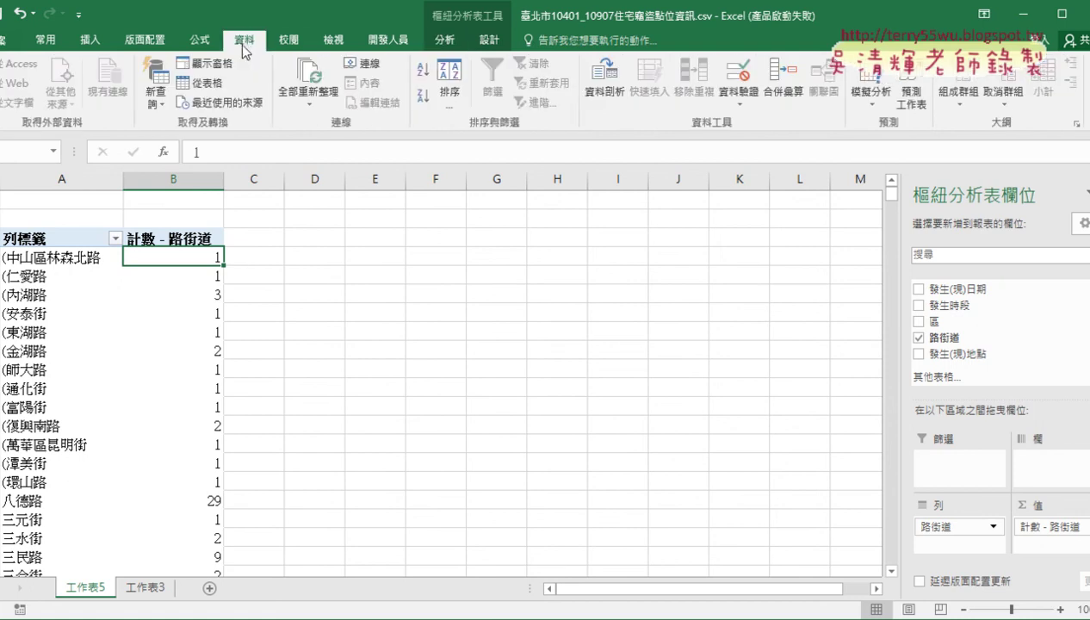
left_click(422, 100)
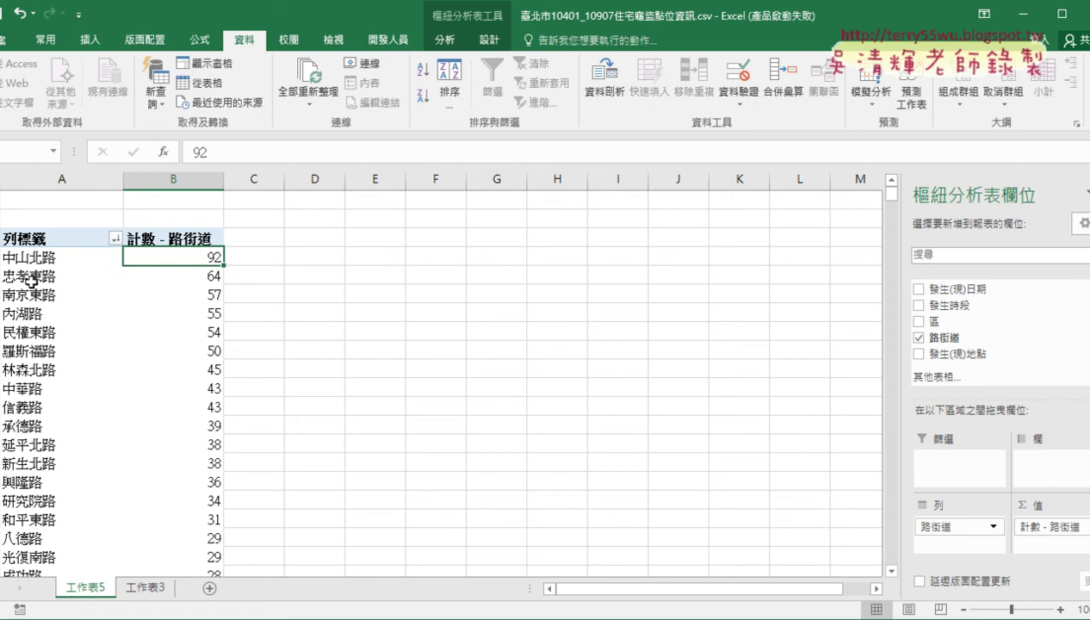
left_click_drag(31, 256, 171, 280)
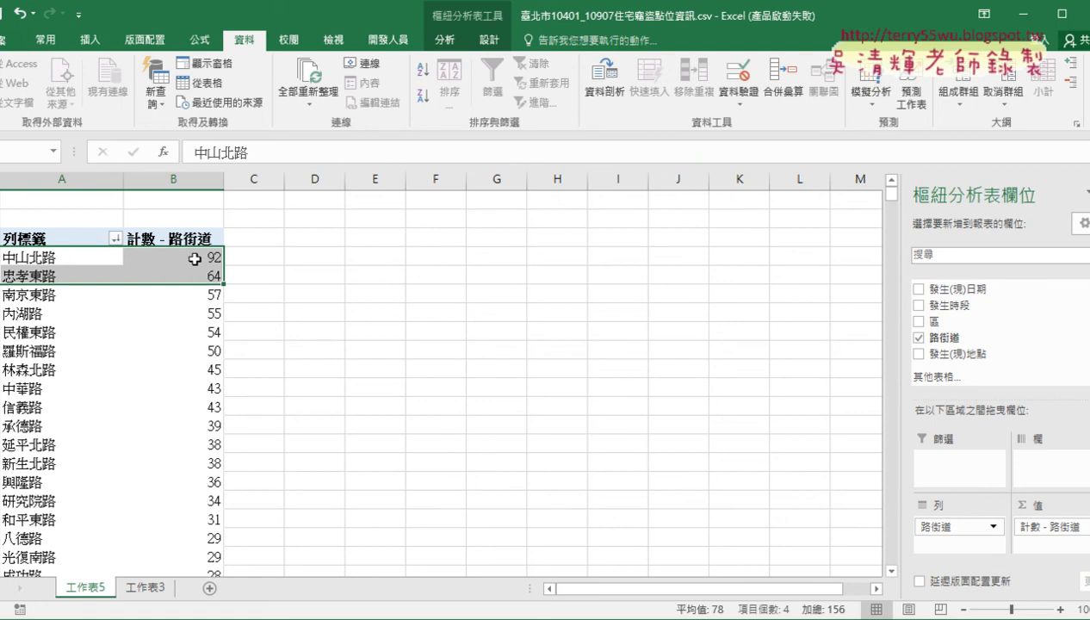
left_click(203, 238)
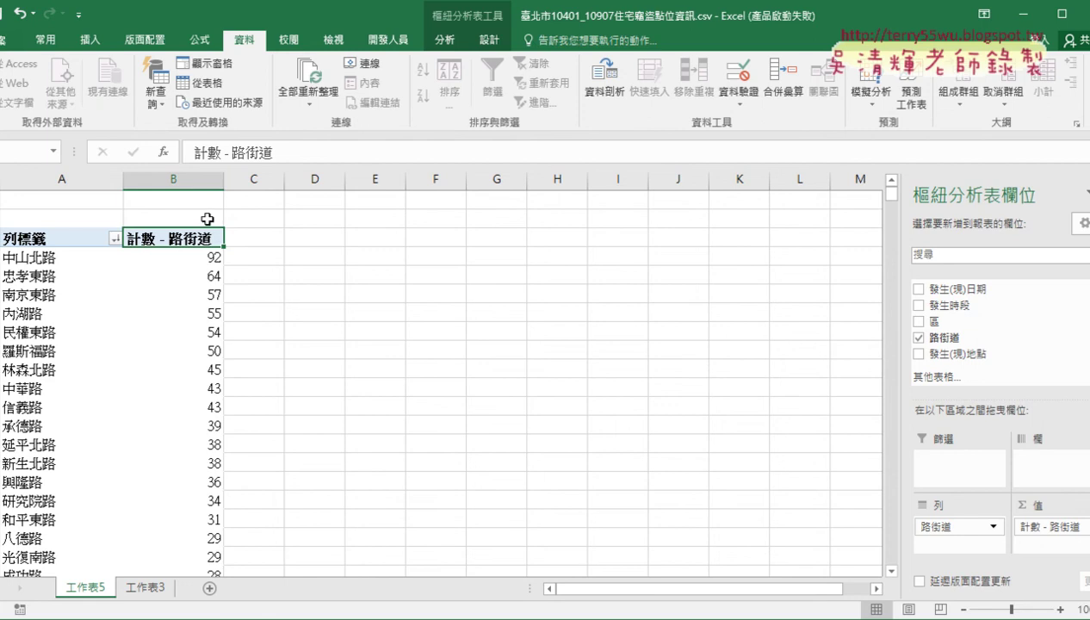
left_click(213, 218)
left_click(211, 236)
left_click_drag(4, 257, 4, 465)
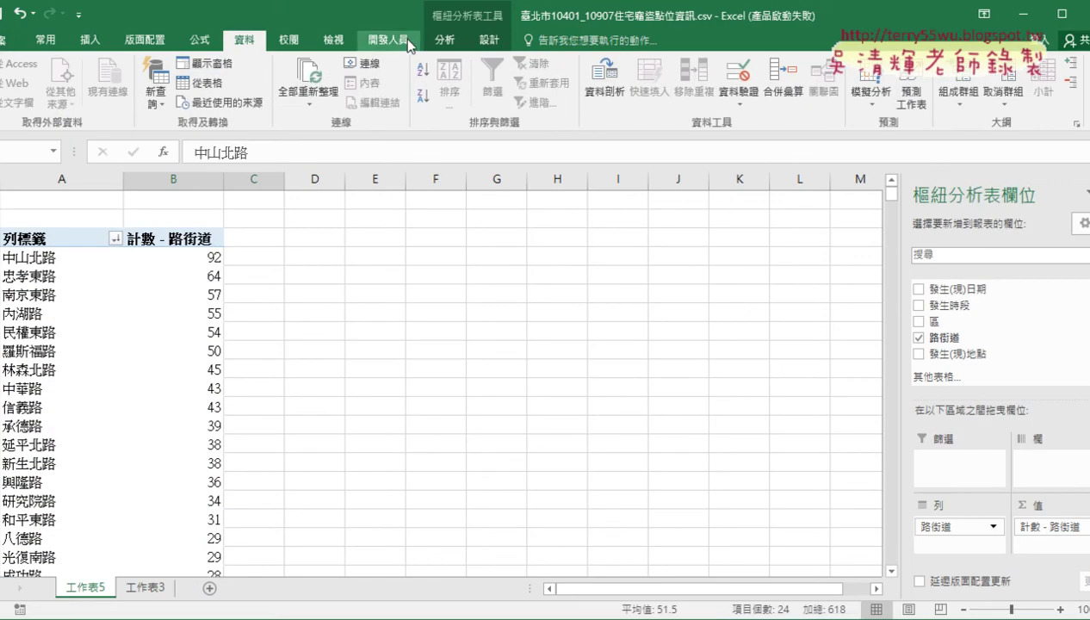
Open Module1 in Visual Basic and select the Sub 路街道 and Function 路街道函數 blocks.
left_click(401, 39)
left_click(17, 82)
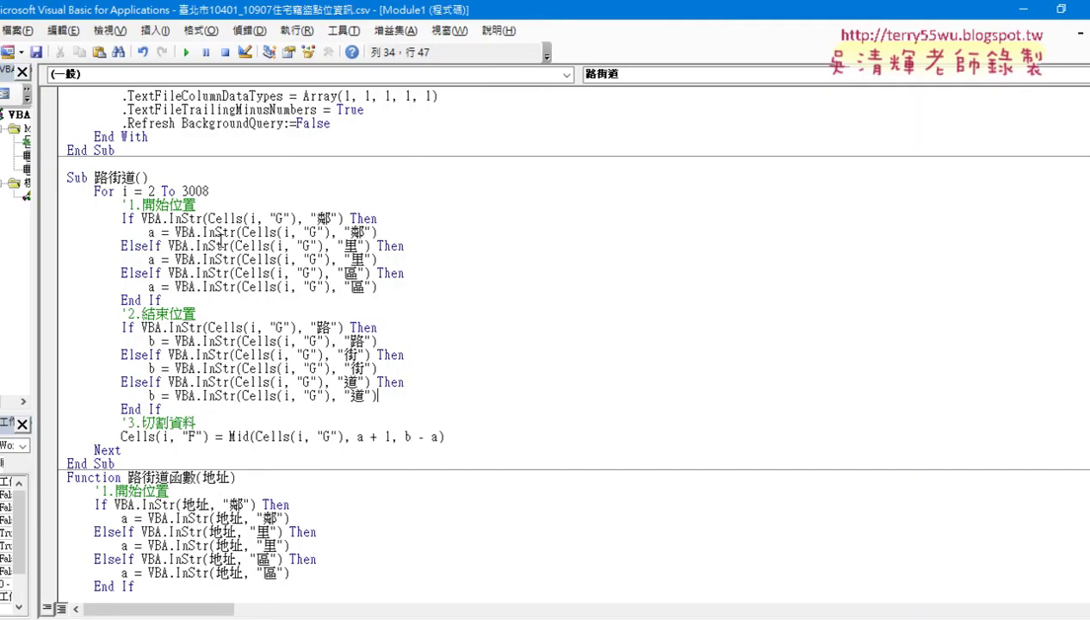
scroll(103, 185, "down", 2)
scroll(102, 185, "up", 1)
left_click_drag(58, 136, 59, 431)
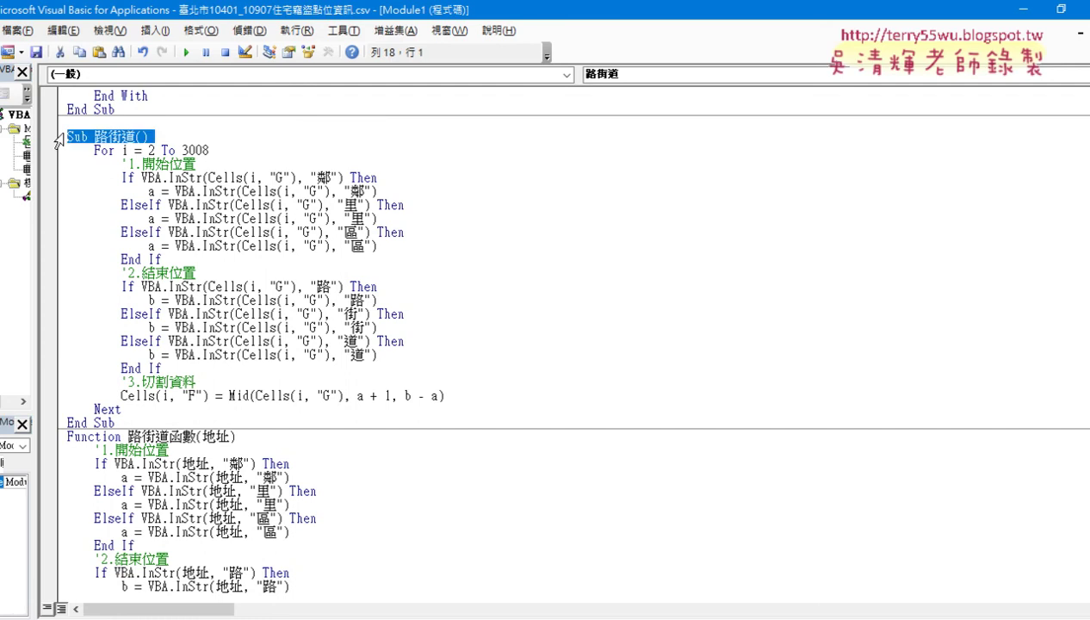
scroll(59, 431, "down", 3)
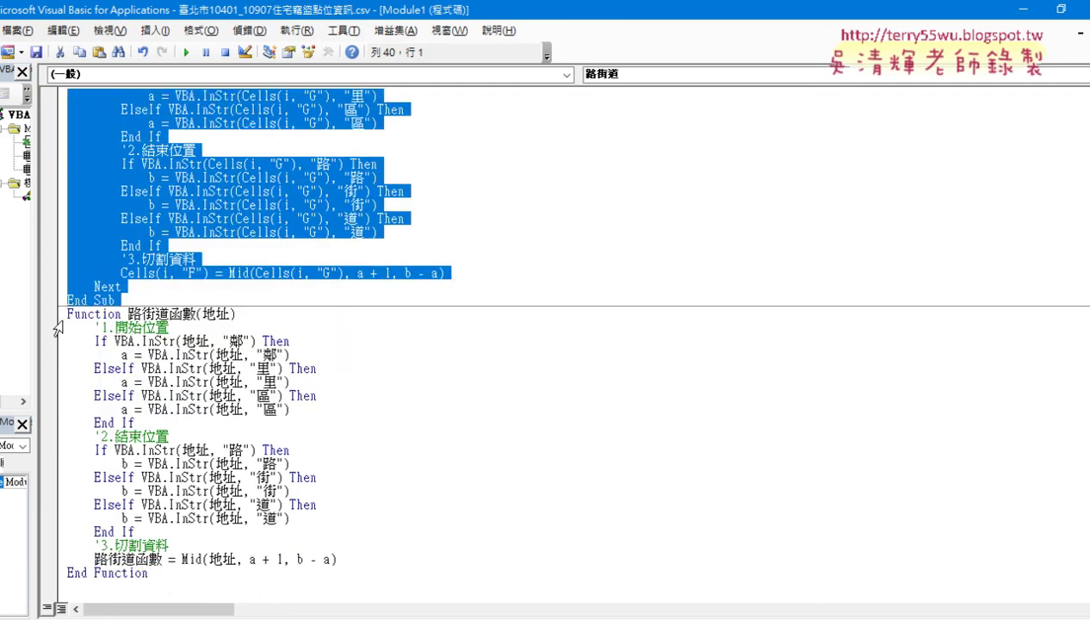
left_click_drag(59, 315, 65, 579)
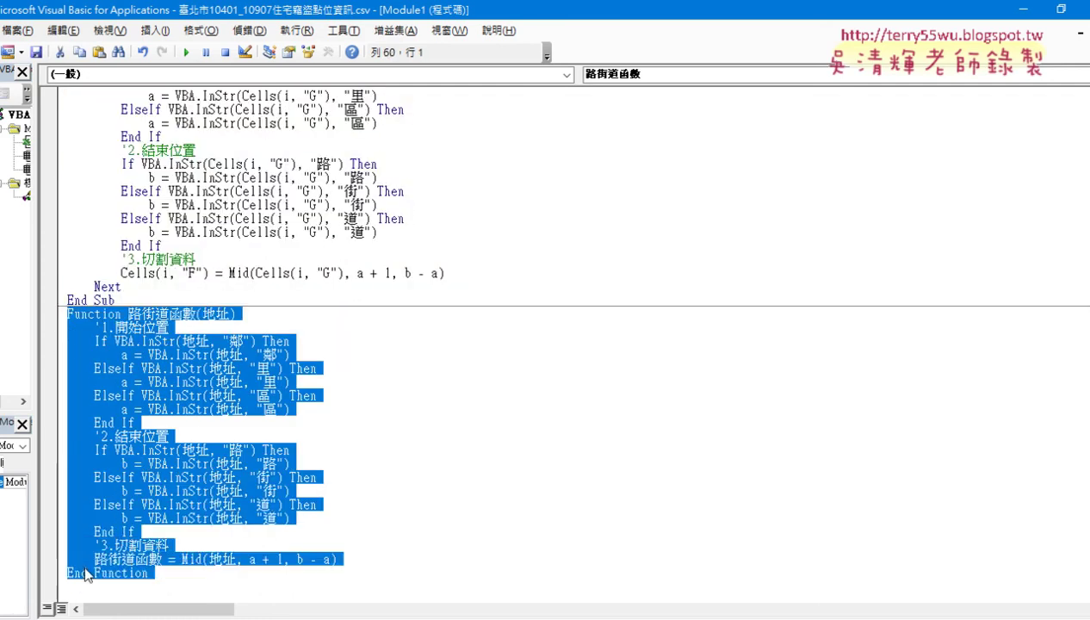
left_click(182, 450)
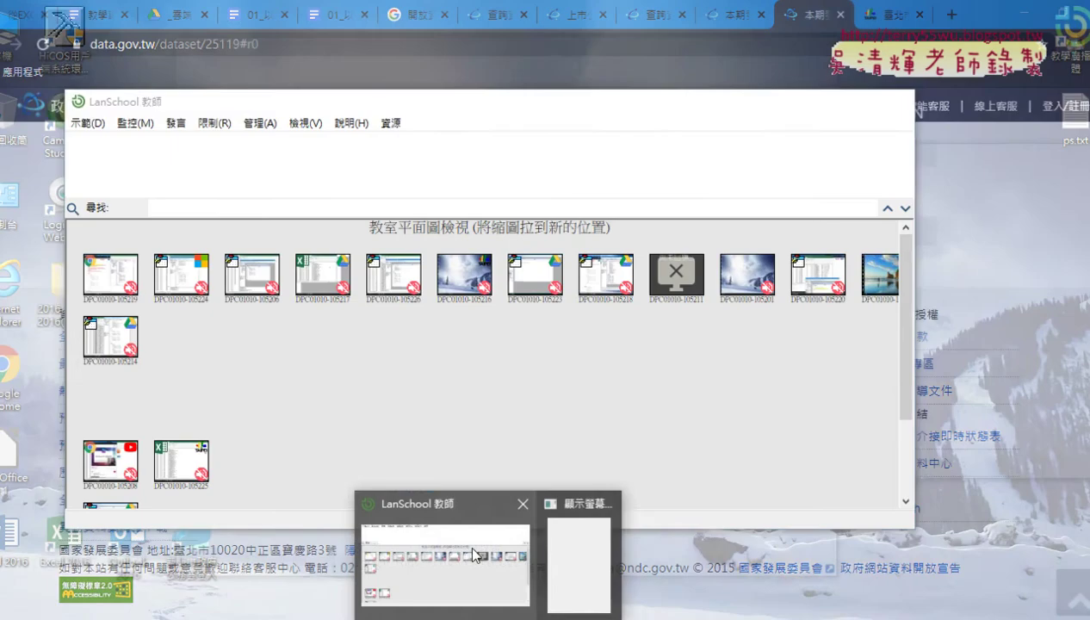
Open the LanSchool console and stop showing the teacher screen from the 顯示 dropdown.
left_click(467, 542)
left_click(174, 165)
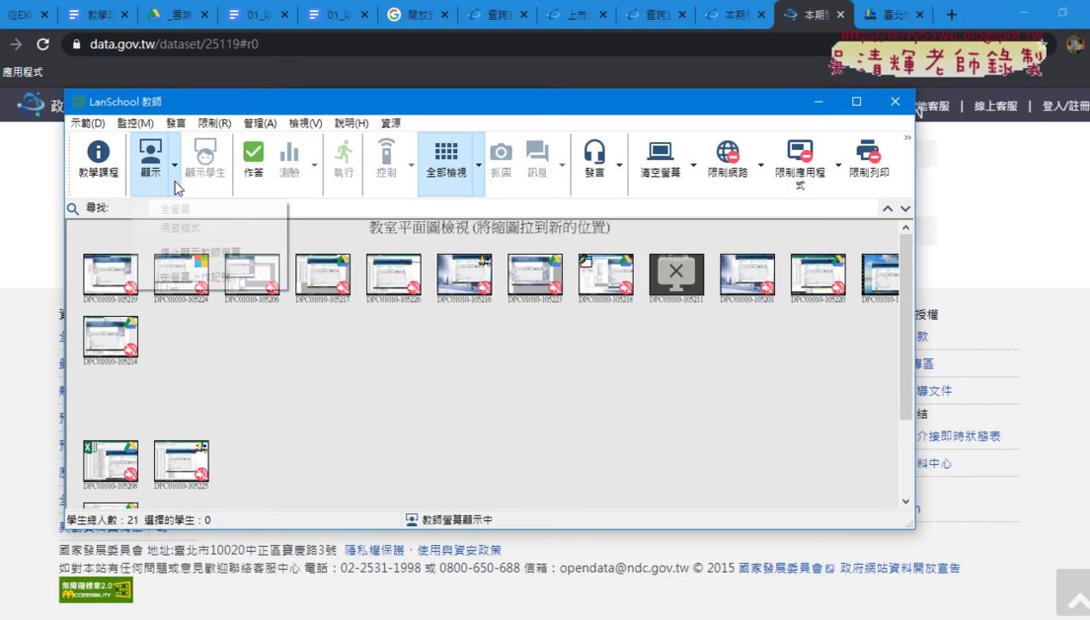
left_click(215, 251)
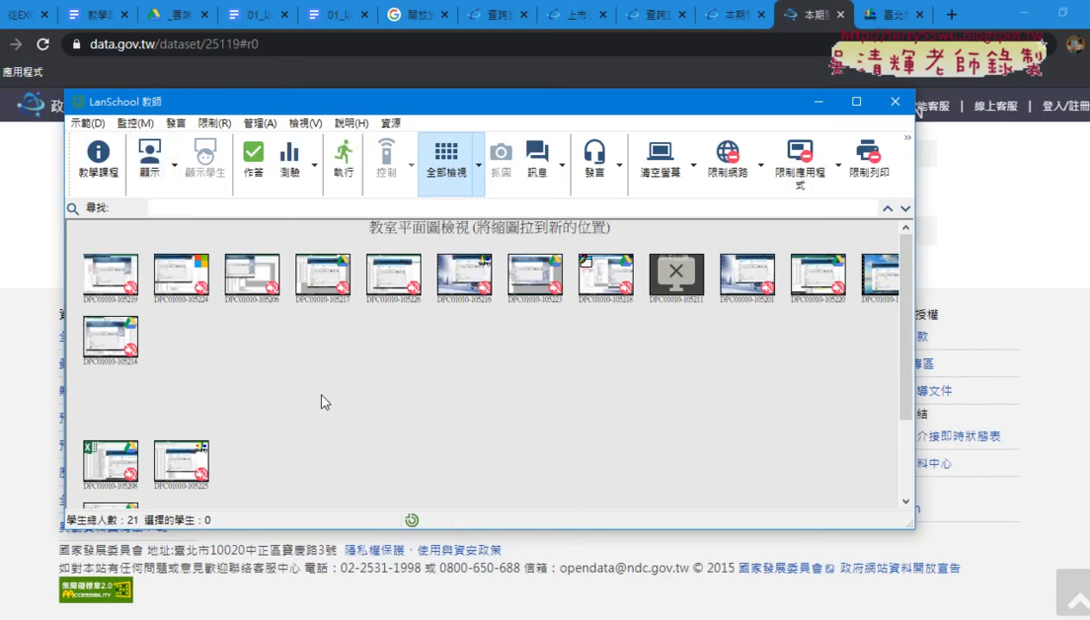